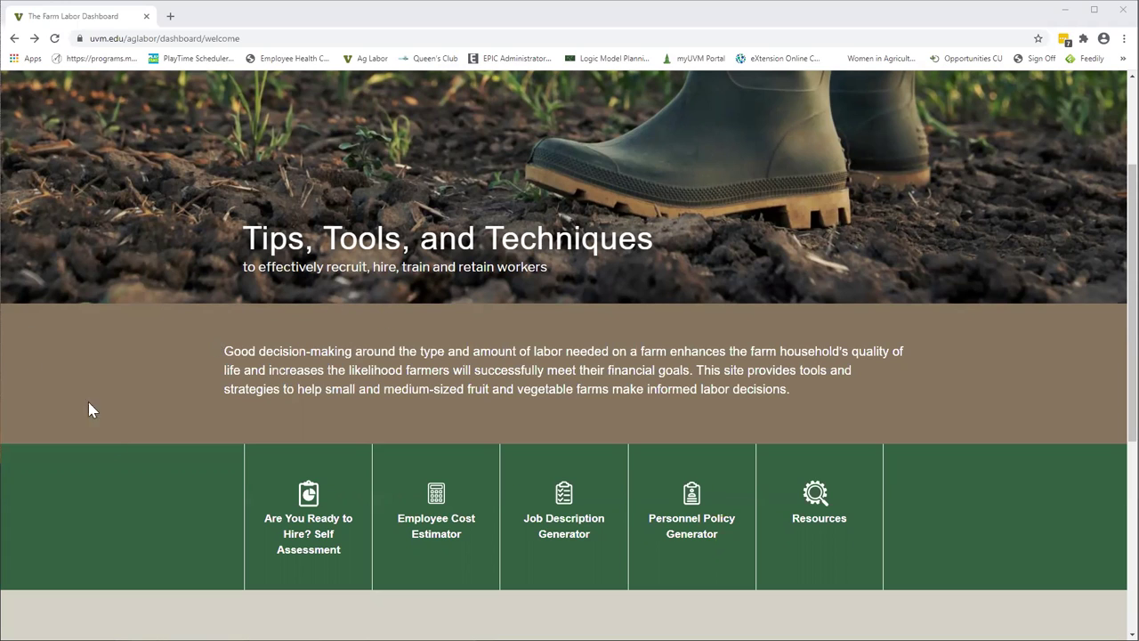
Step: Start a new job description in the Job Description Generator and set its job title to "Field Crew worker"
left_click(570, 529)
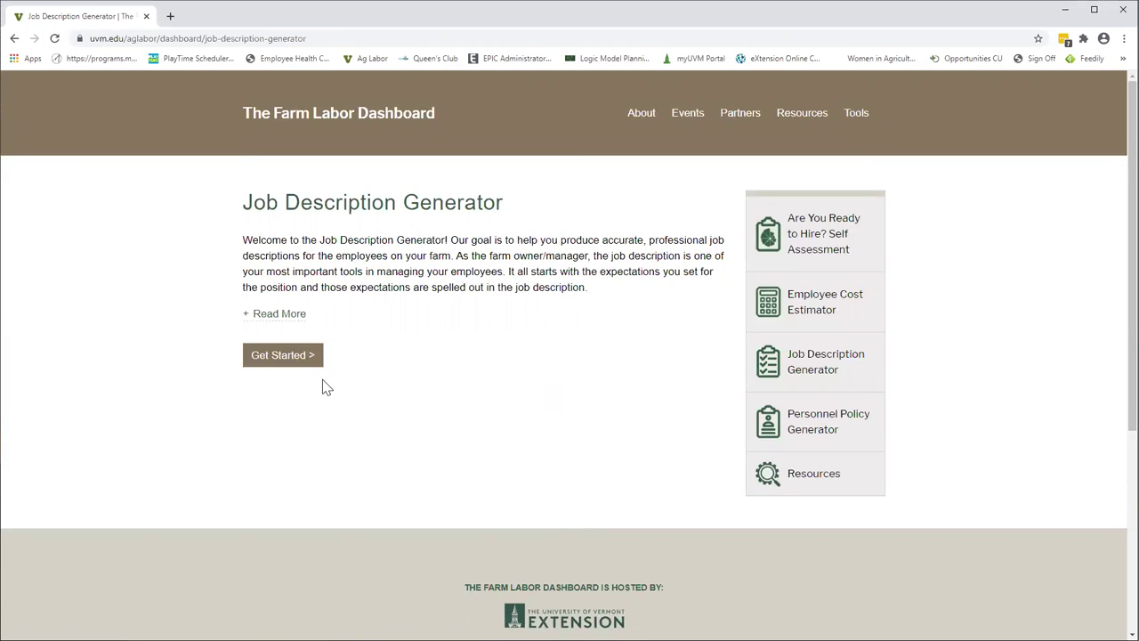
left_click(278, 357)
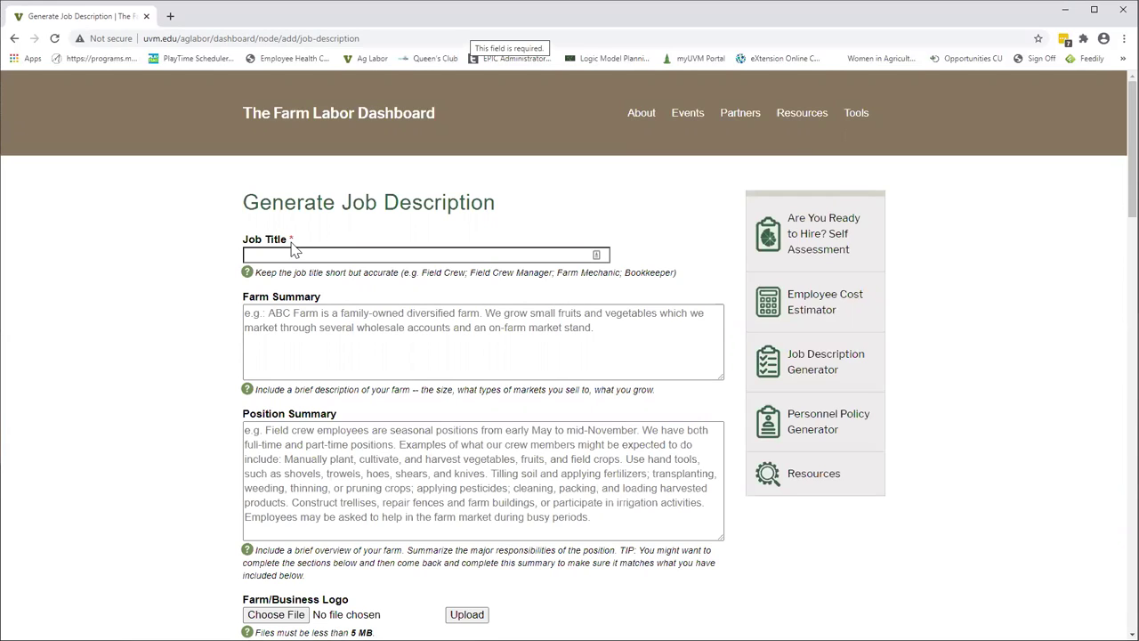
left_click(292, 255)
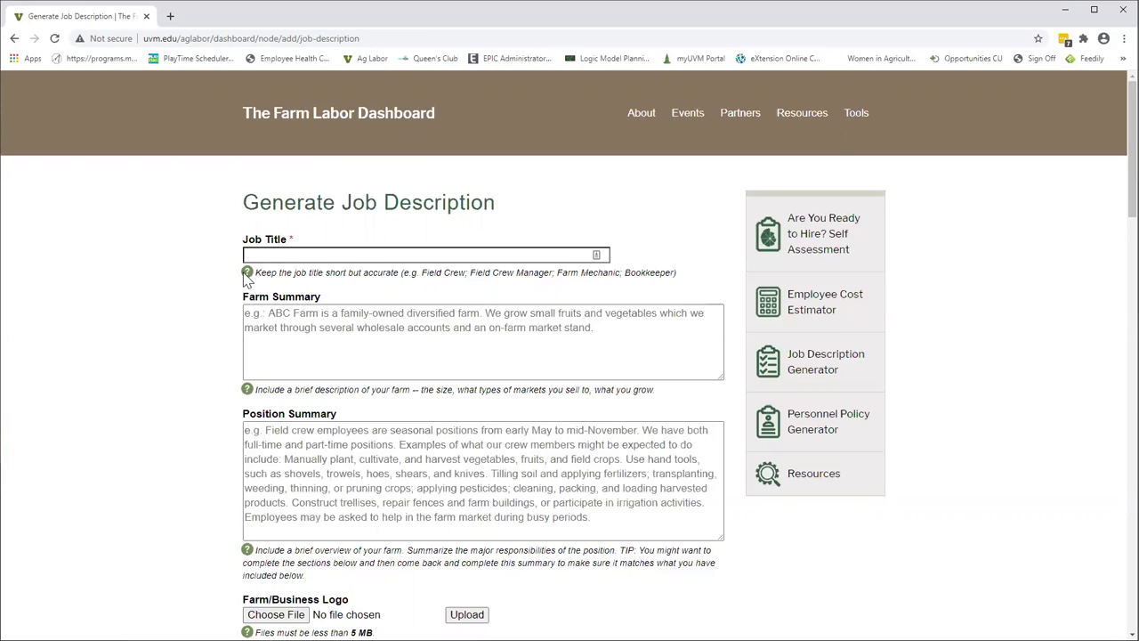
left_click(255, 254)
left_click(262, 254)
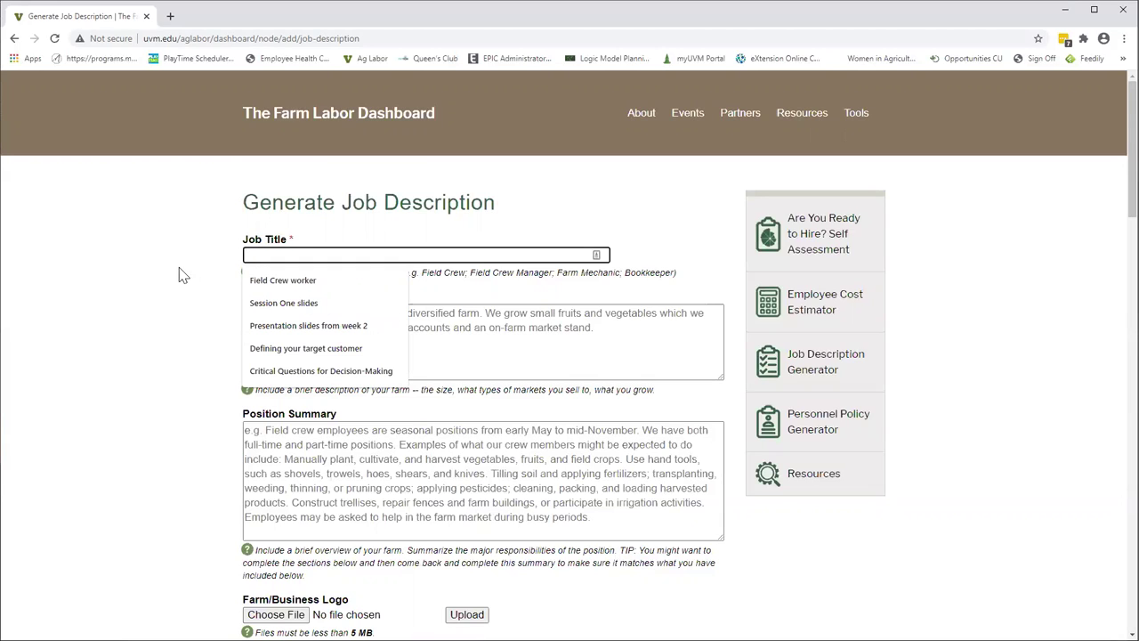
left_click(267, 279)
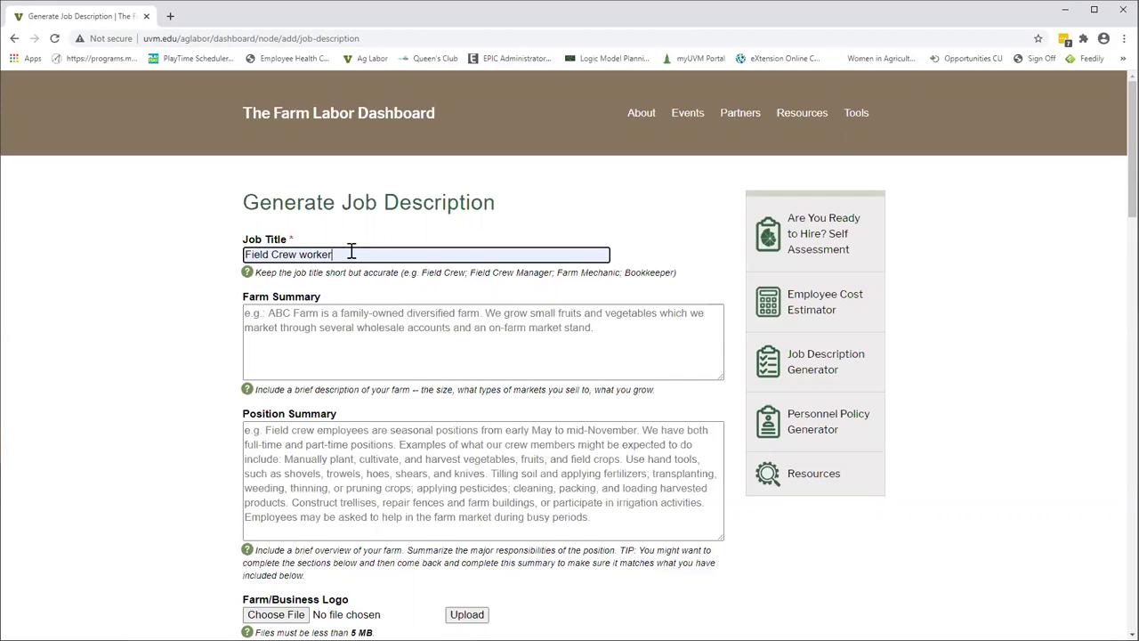
Step: Examine the Farm Summary, Position Summary, Farm/Business Logo and Primary Responsibilities sections of the form
left_click(296, 321)
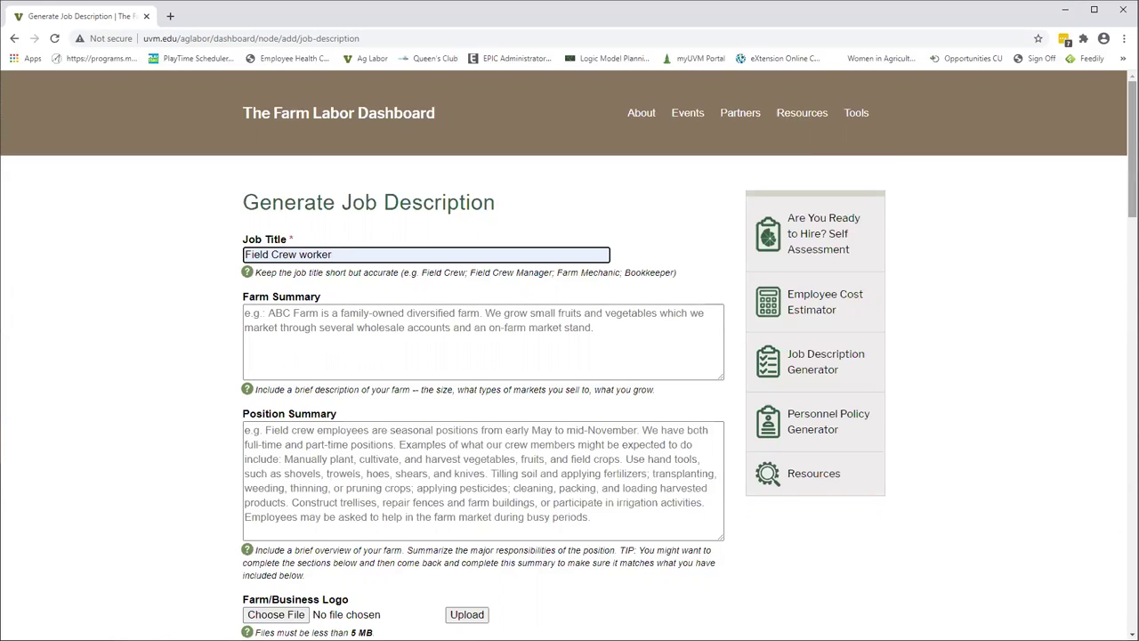
scroll(570, 356, "down", 3)
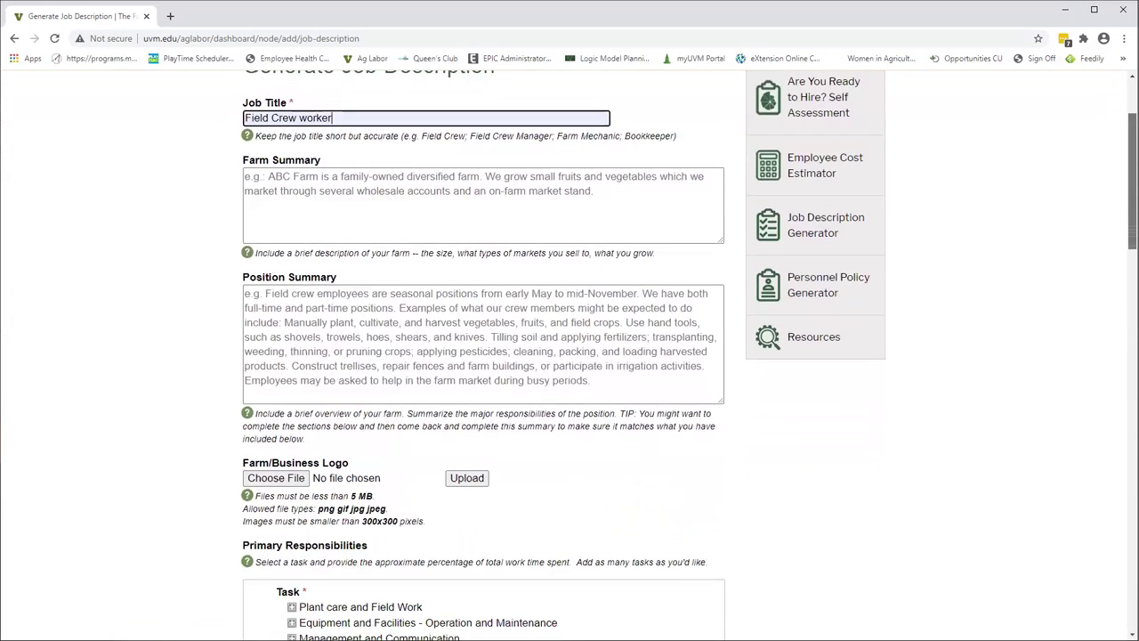
scroll(570, 356, "down", 3)
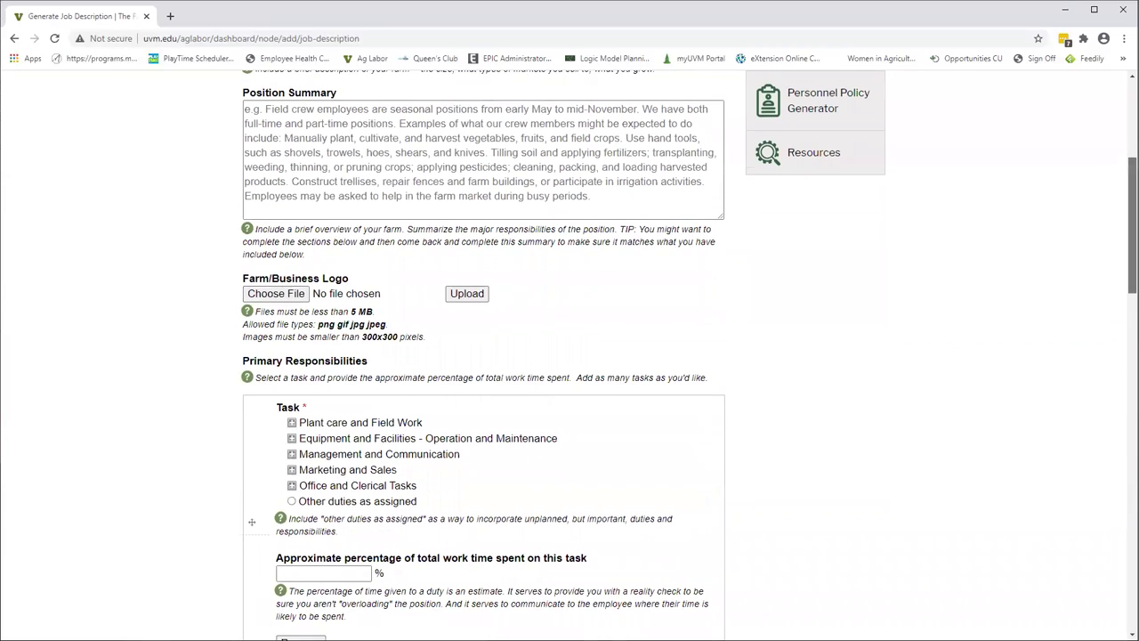
scroll(570, 356, "up", 1)
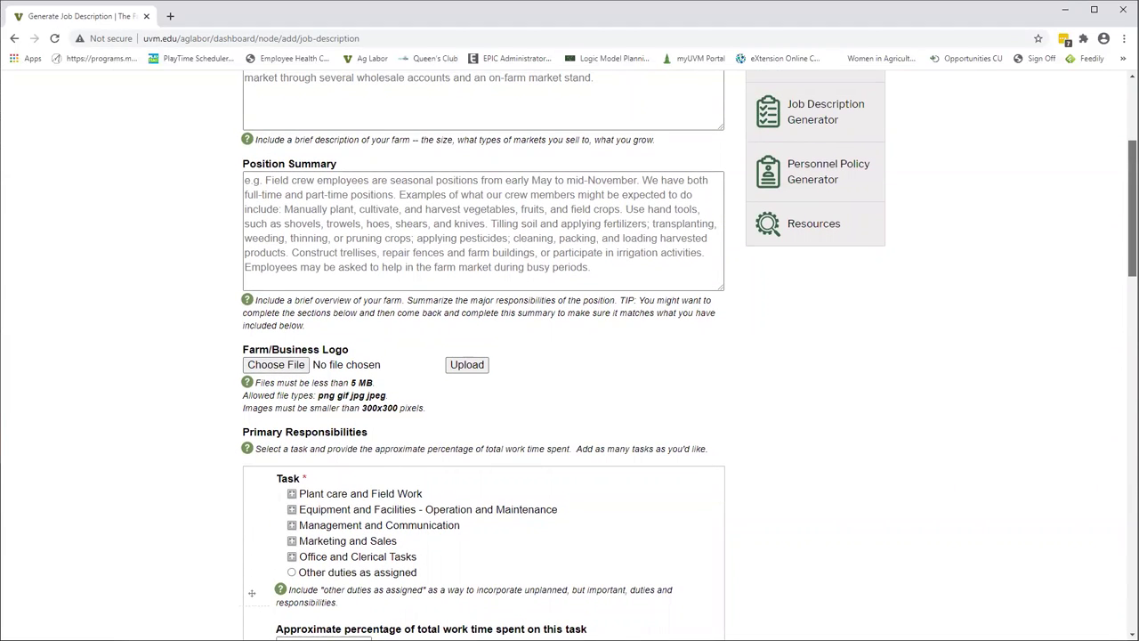
scroll(483, 356, "up", 1)
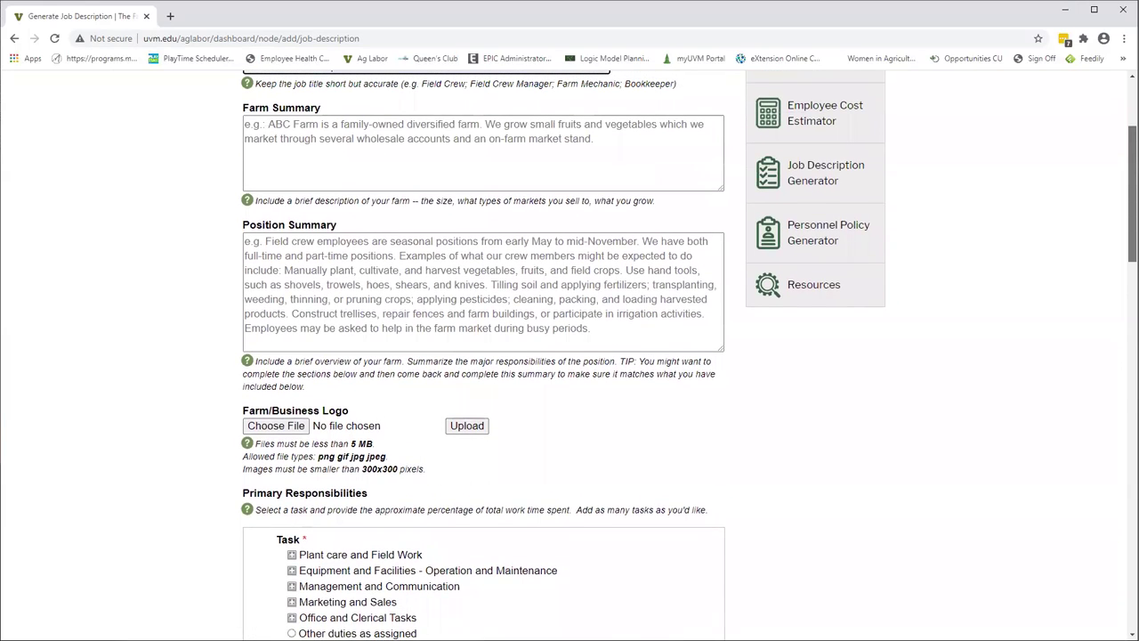
scroll(570, 356, "down", 1)
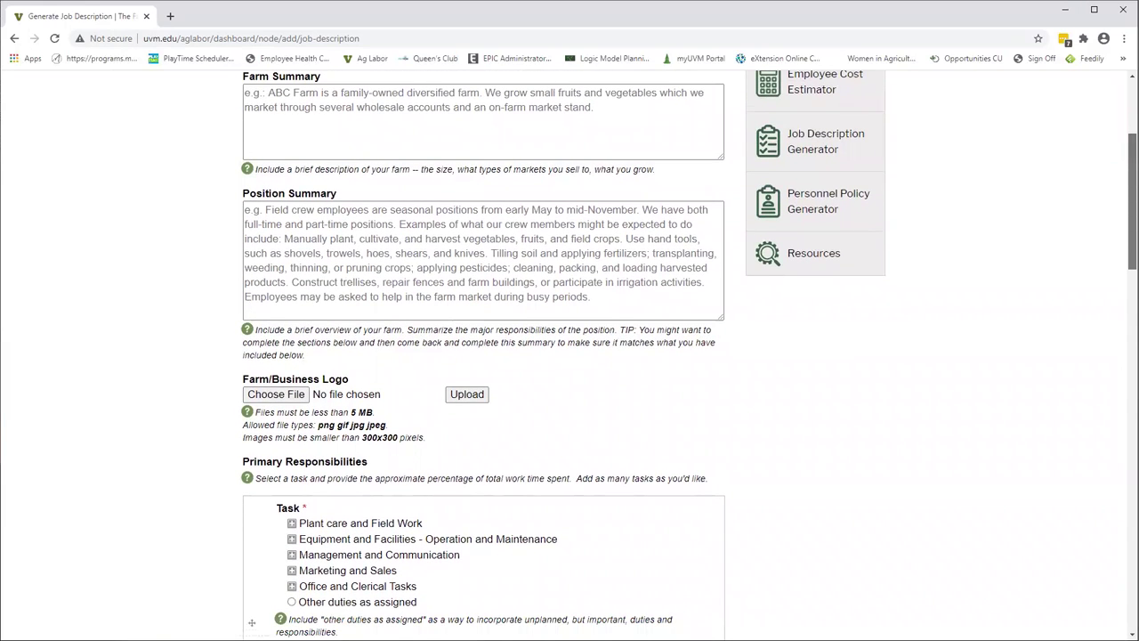
scroll(484, 356, "down", 3)
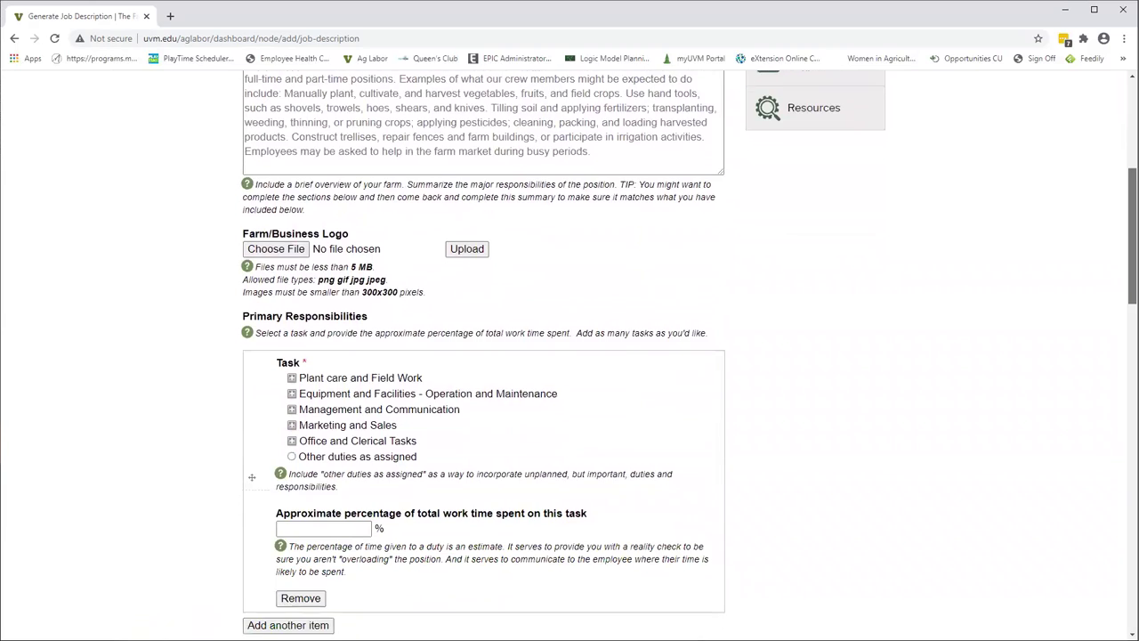
scroll(483, 356, "down", 1)
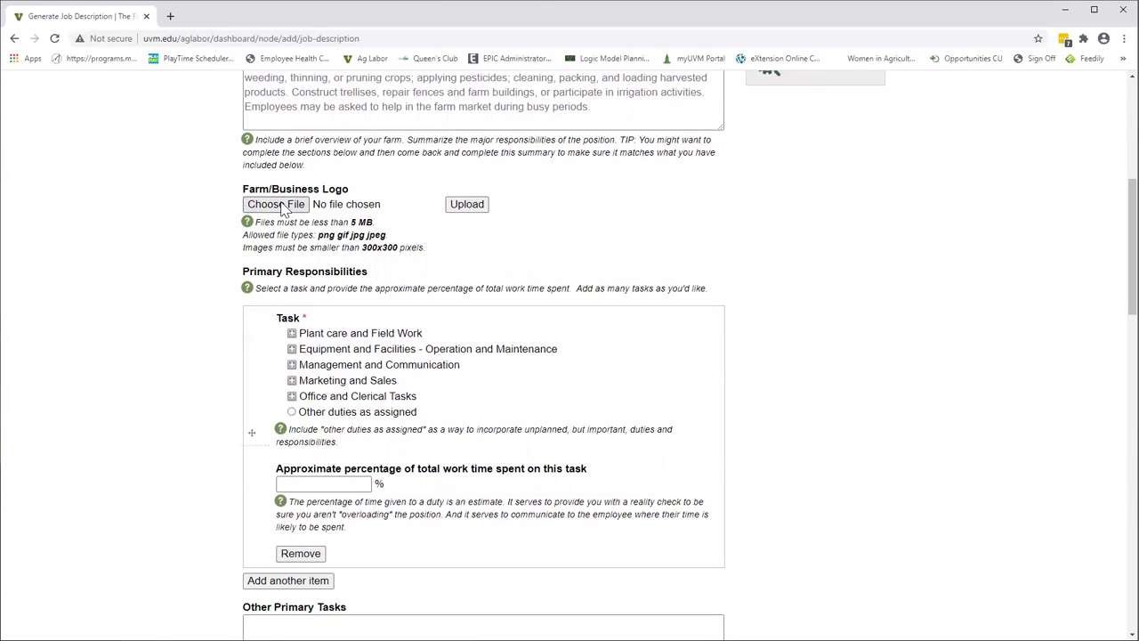
left_click(282, 207)
left_click_drag(1133, 245, 1133, 283)
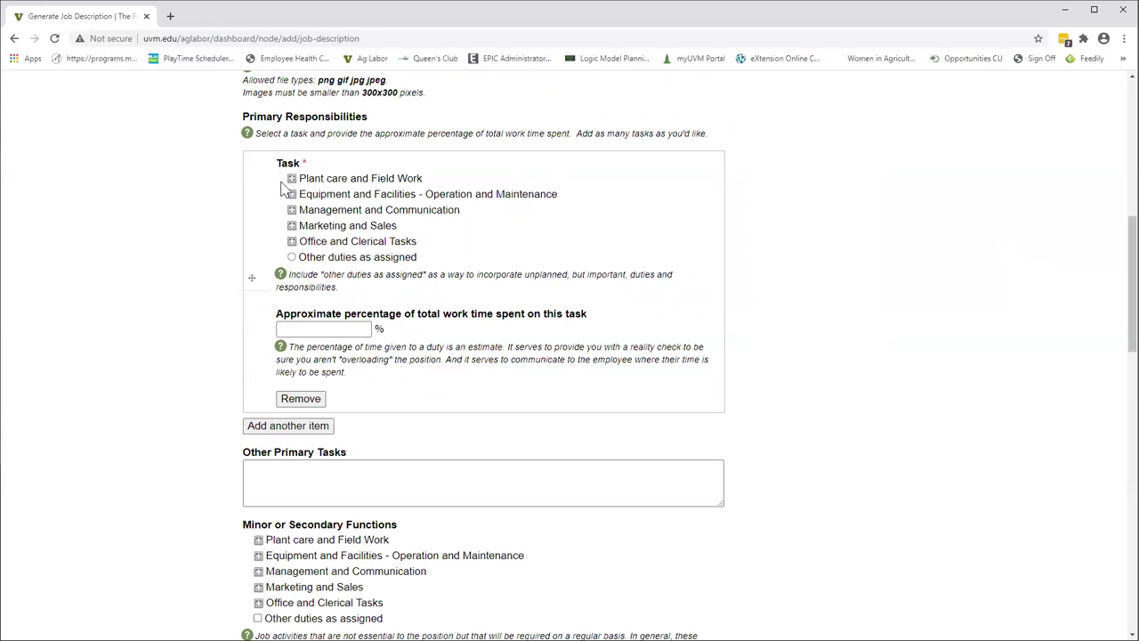
Step: Review the task options listed under Plant care and Field Work and under Equipment and Facilities - Operation and Maintenance
left_click(292, 179)
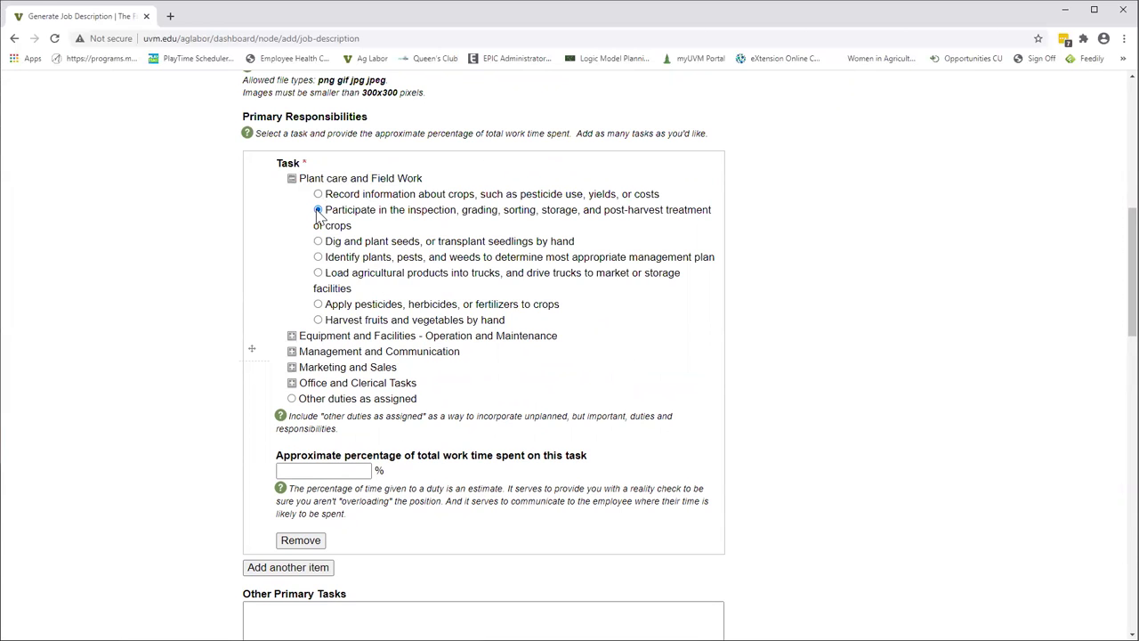
left_click(292, 179)
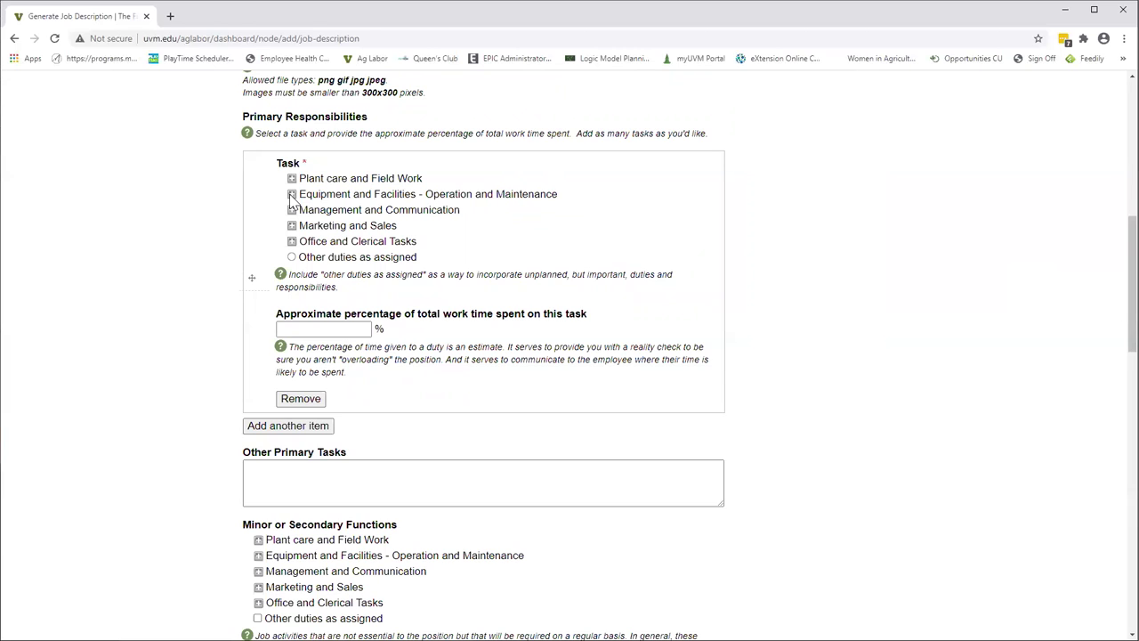
left_click(291, 195)
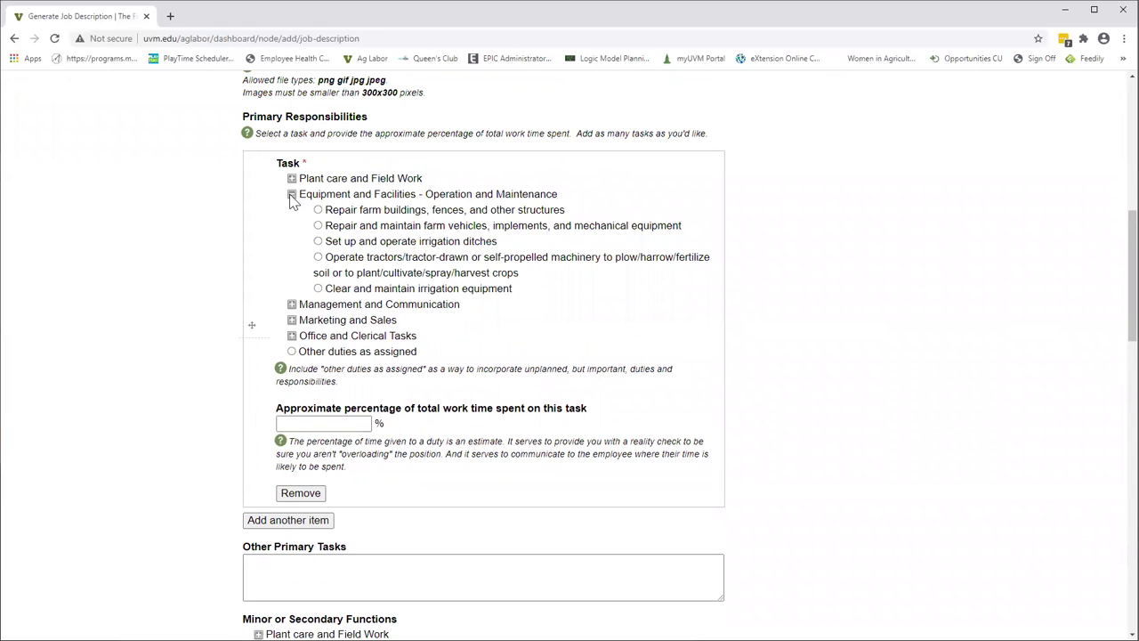
left_click(291, 195)
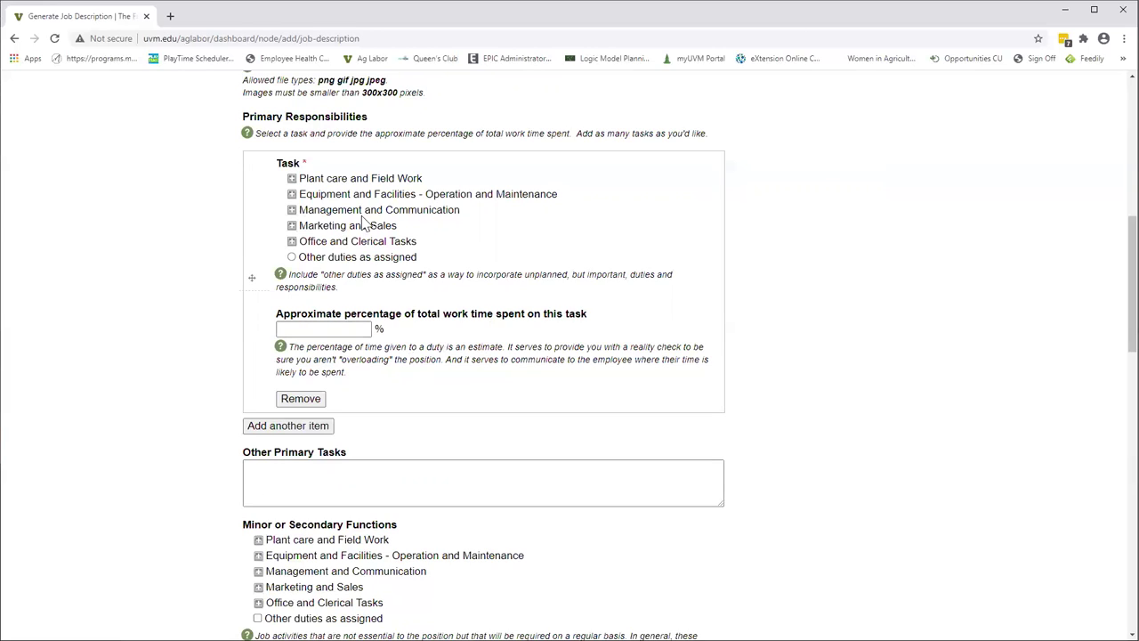
Step: Choose "Dig and plant seeds, or transplant seedlings by hand" as the first primary task, with 50% of total work time
left_click(292, 179)
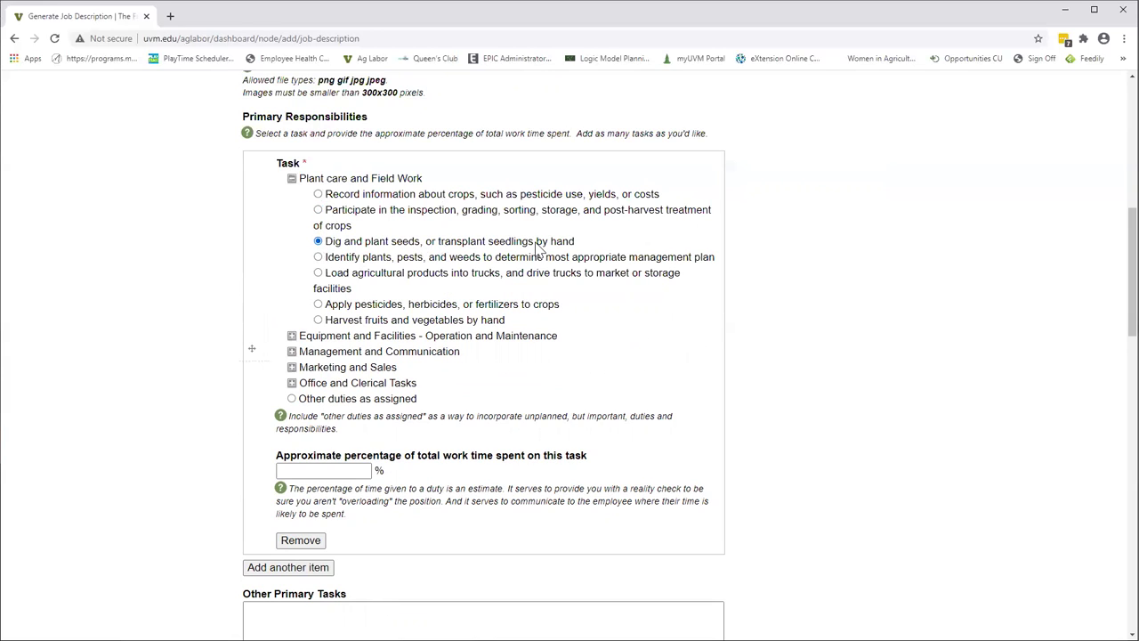
left_click(346, 470)
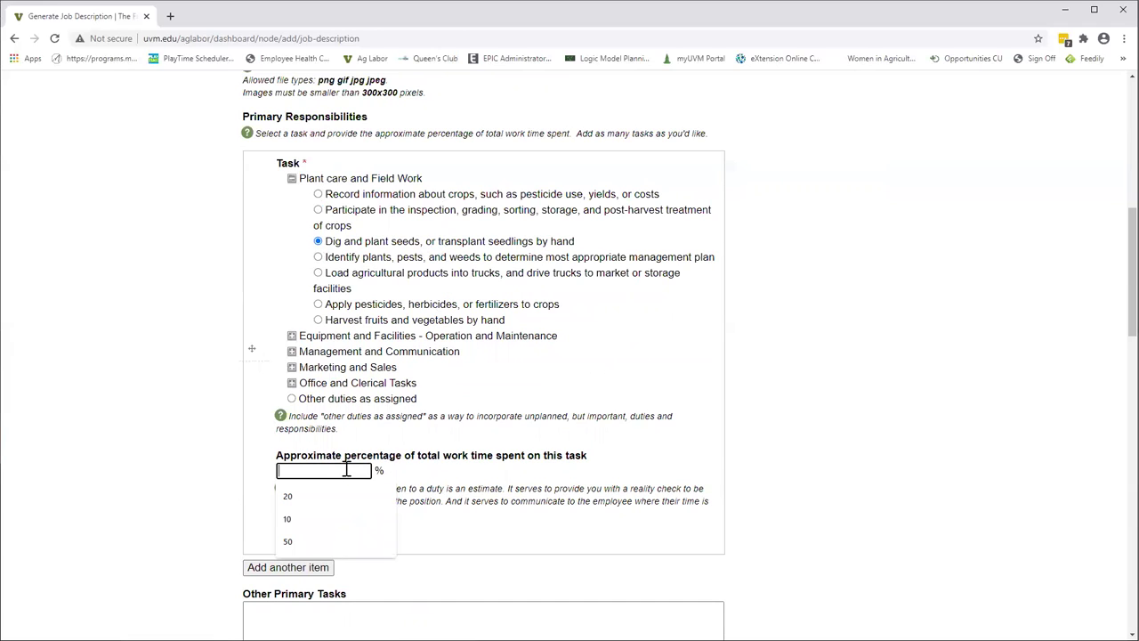
left_click(299, 543)
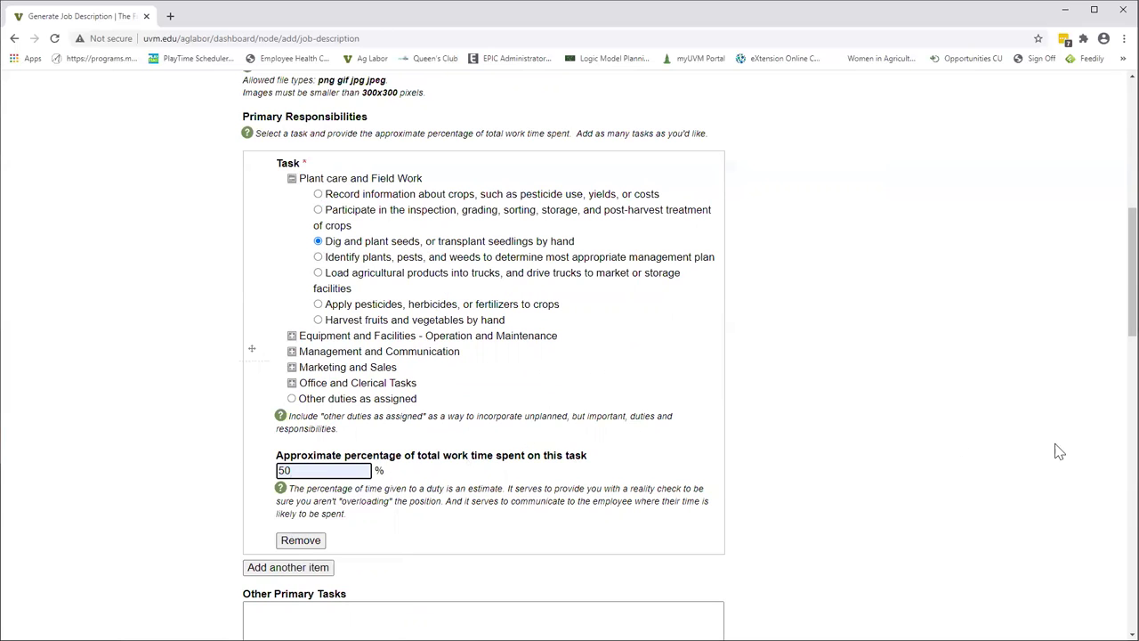
Step: Add a second primary task, "Harvest fruits and vegetables by hand", with 20% of total work time
left_click_drag(1133, 267, 1133, 291)
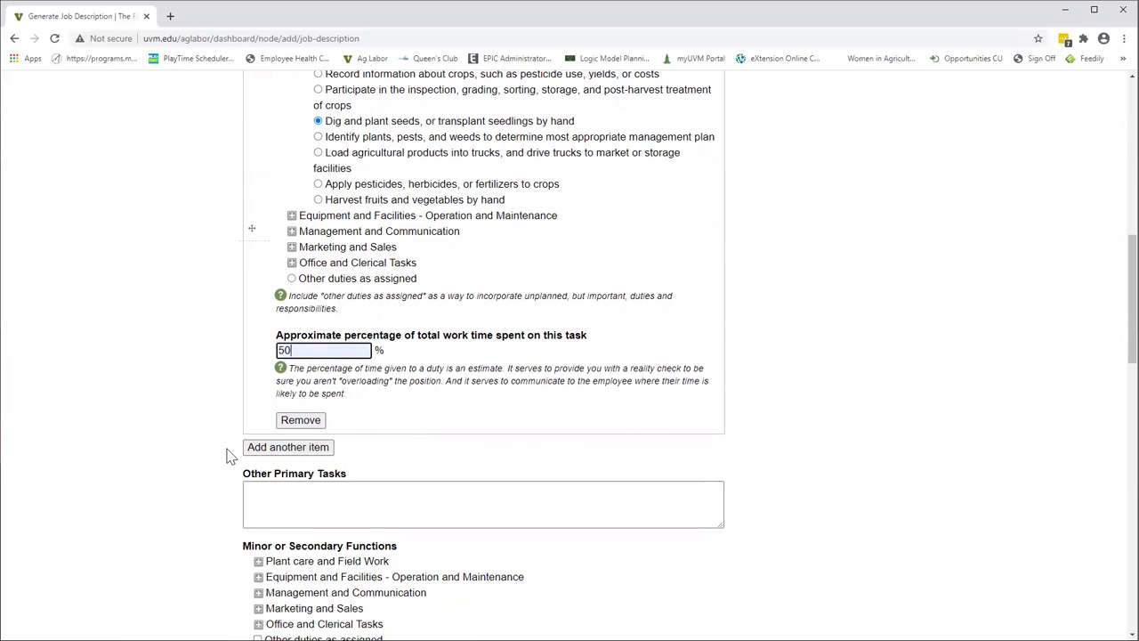
left_click(285, 453)
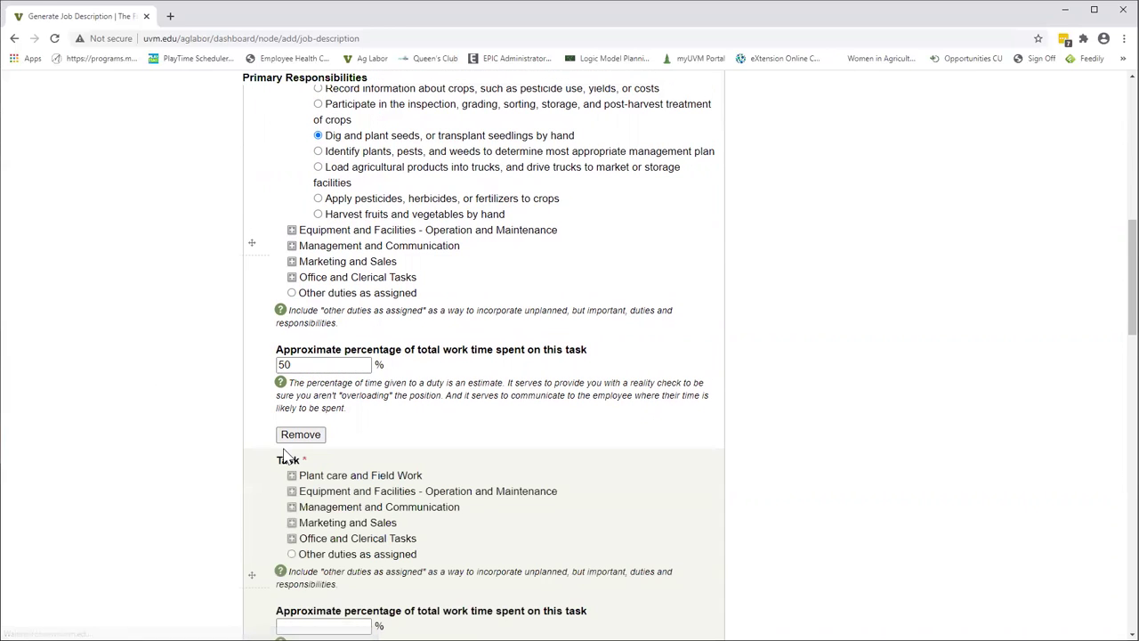
left_click_drag(1133, 283, 1133, 337)
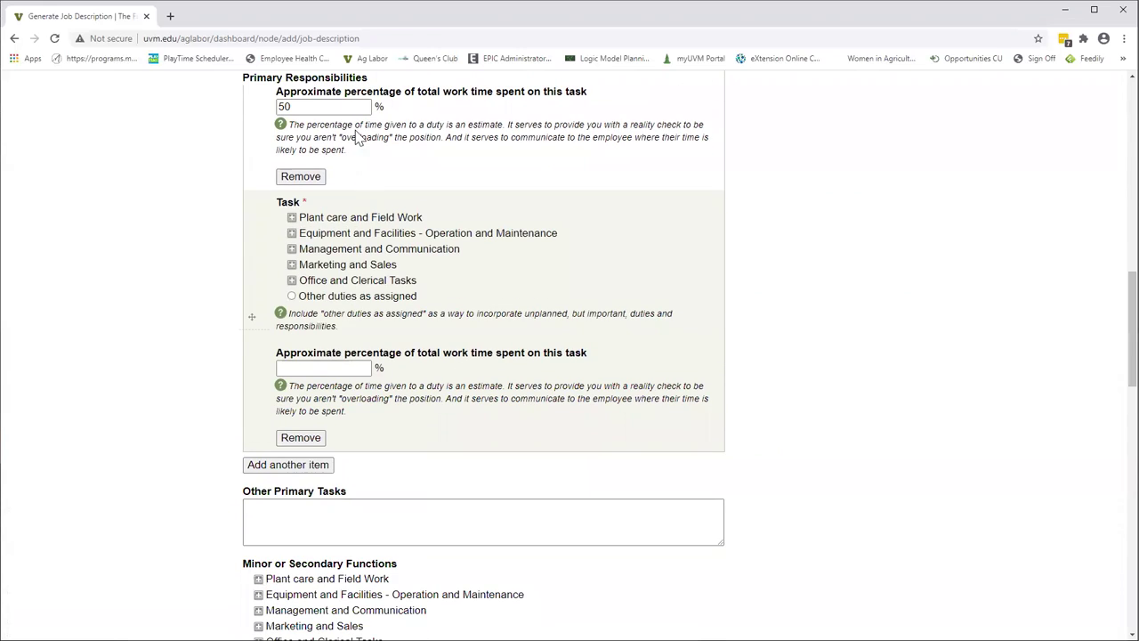
left_click(292, 217)
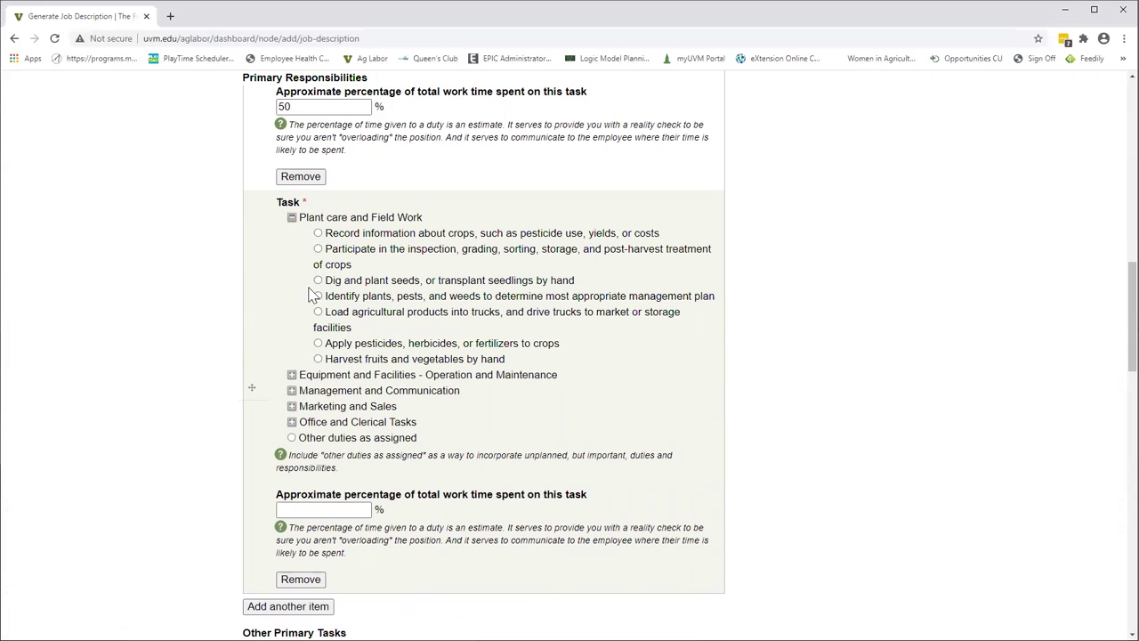
left_click(318, 359)
left_click(339, 511)
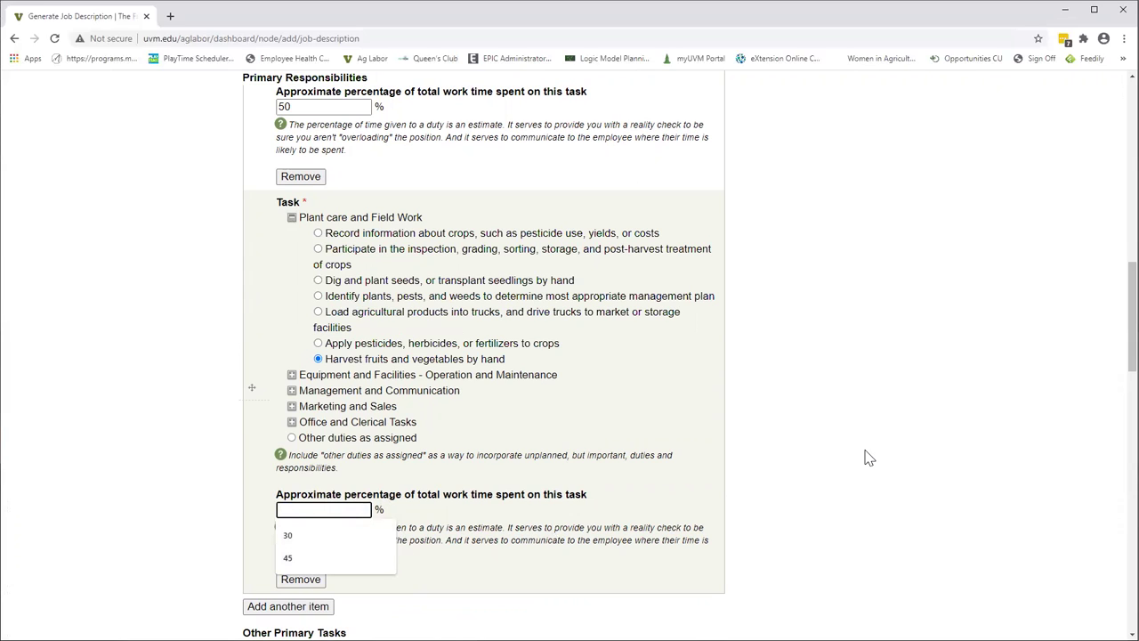
type("20")
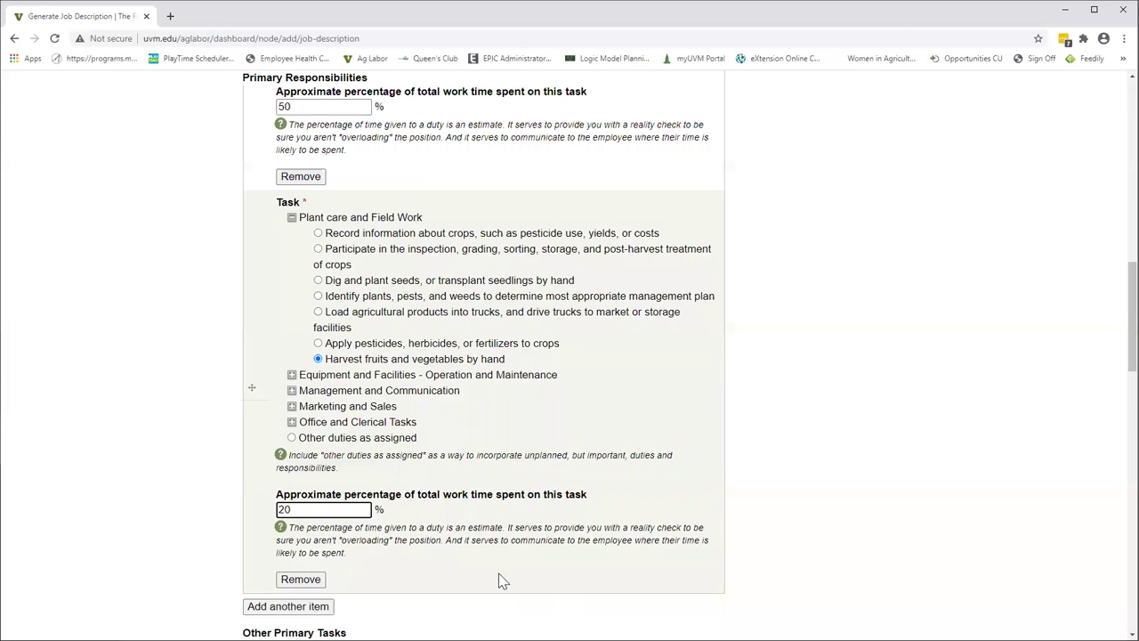
Step: Add a third primary task, "Other duties as assigned", with 10% of total work time
scroll(1132, 320, "down", 2)
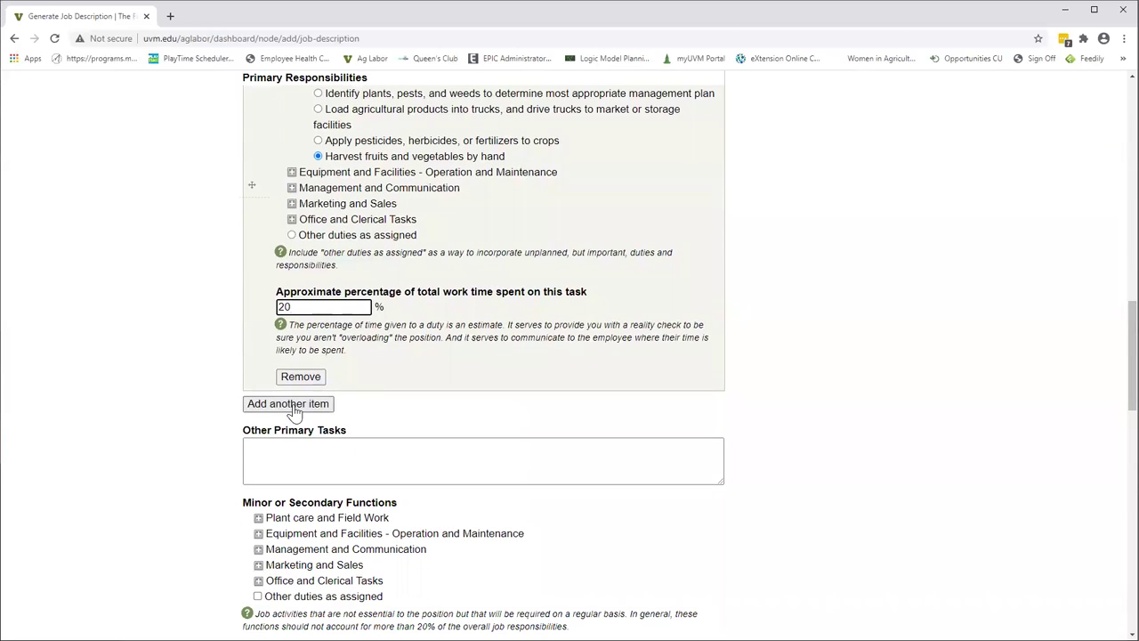
left_click(298, 405)
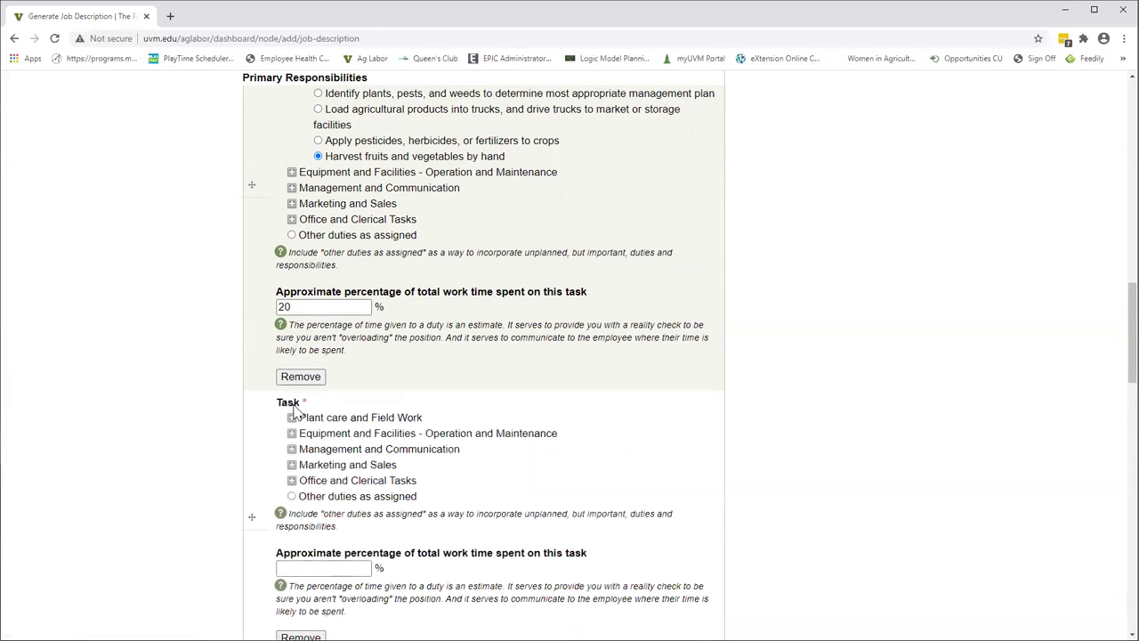
scroll(1103, 363, "down", 2)
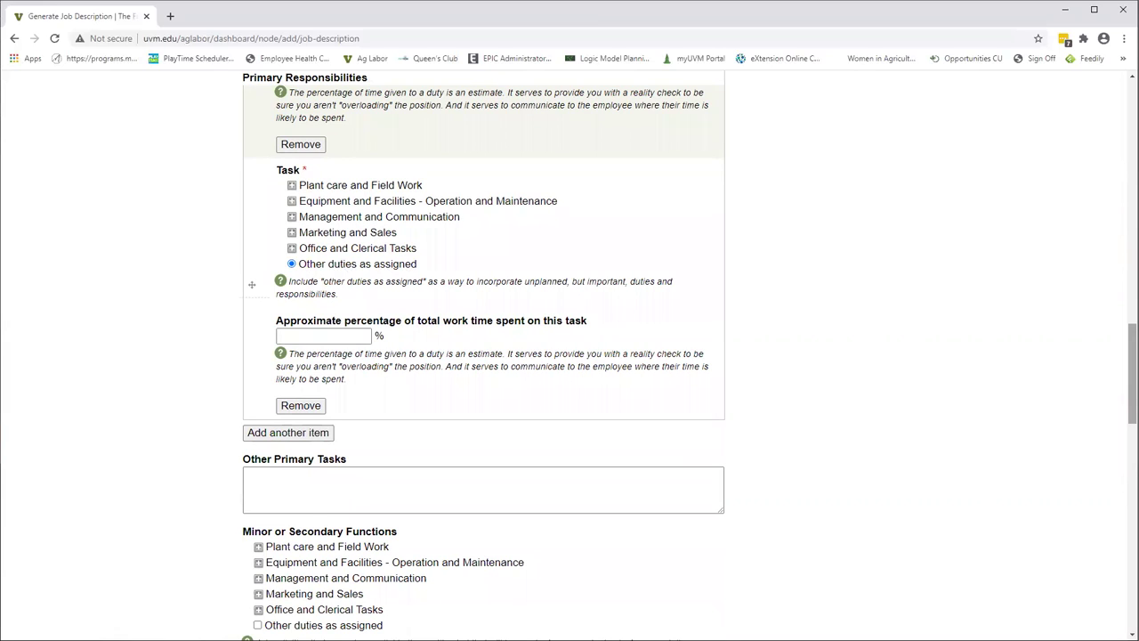
left_click_drag(1132, 374, 1132, 376)
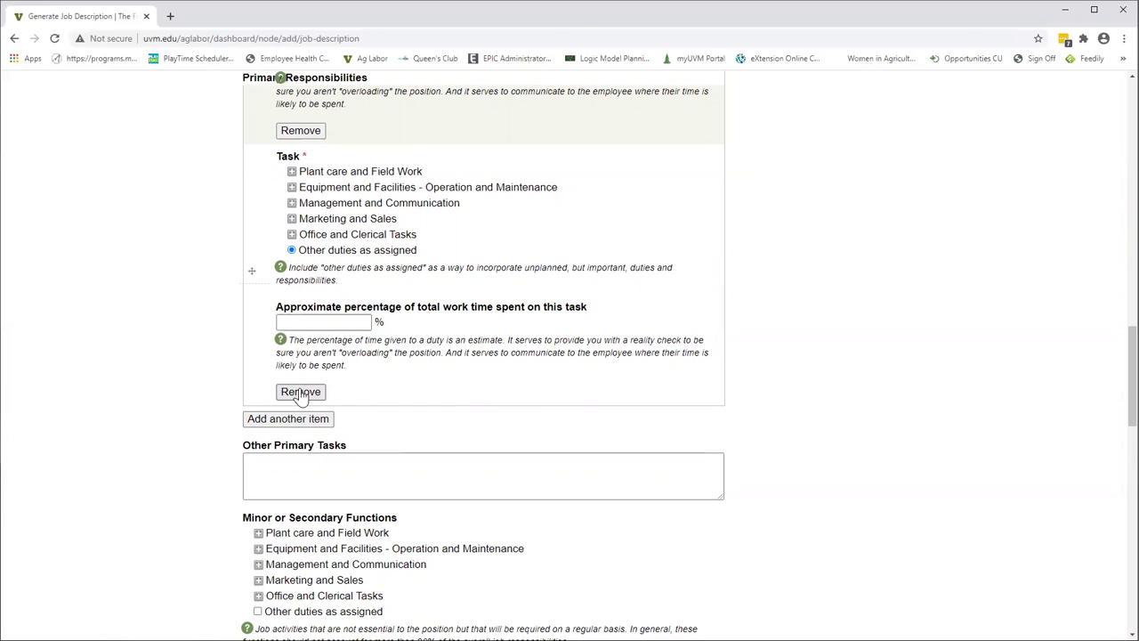
left_click(350, 322)
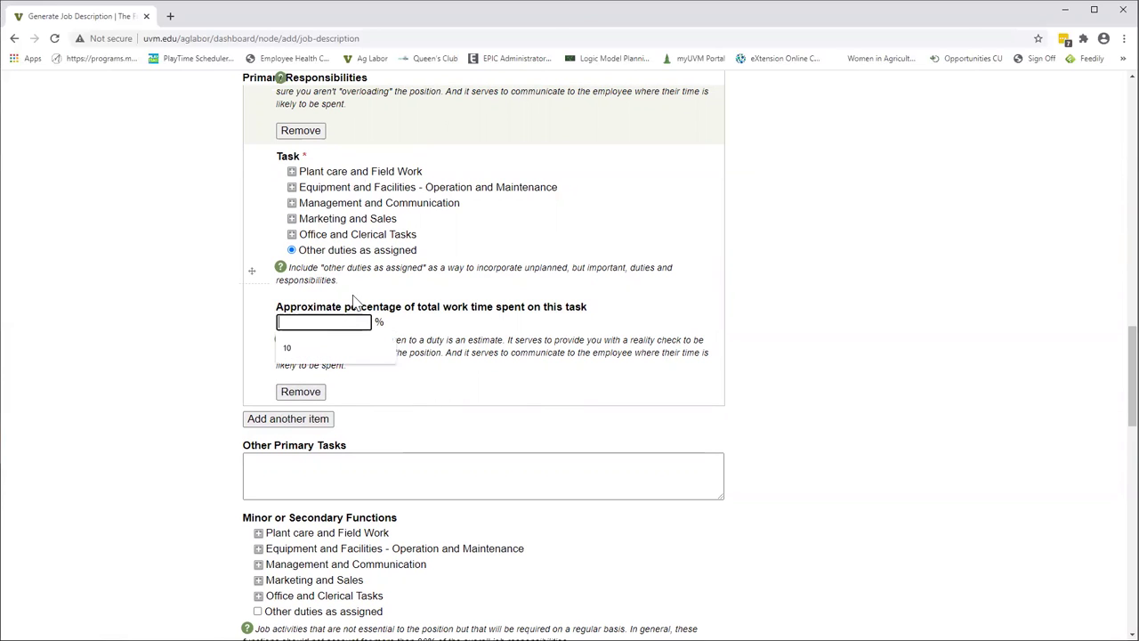
type("10")
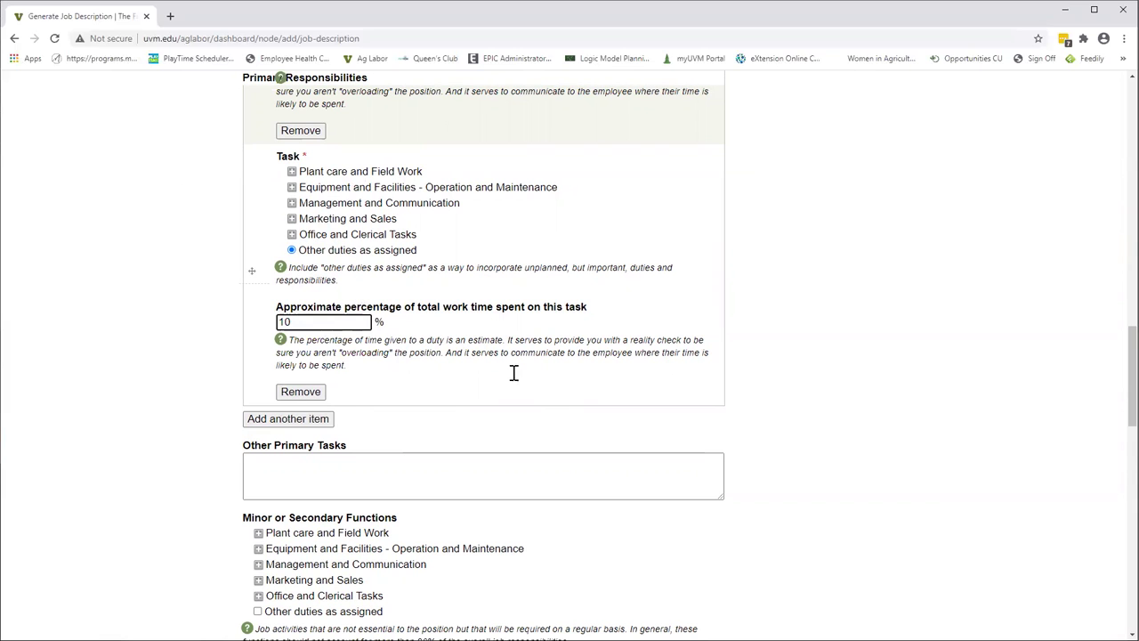
left_click(811, 442)
scroll(569, 356, "down", 3)
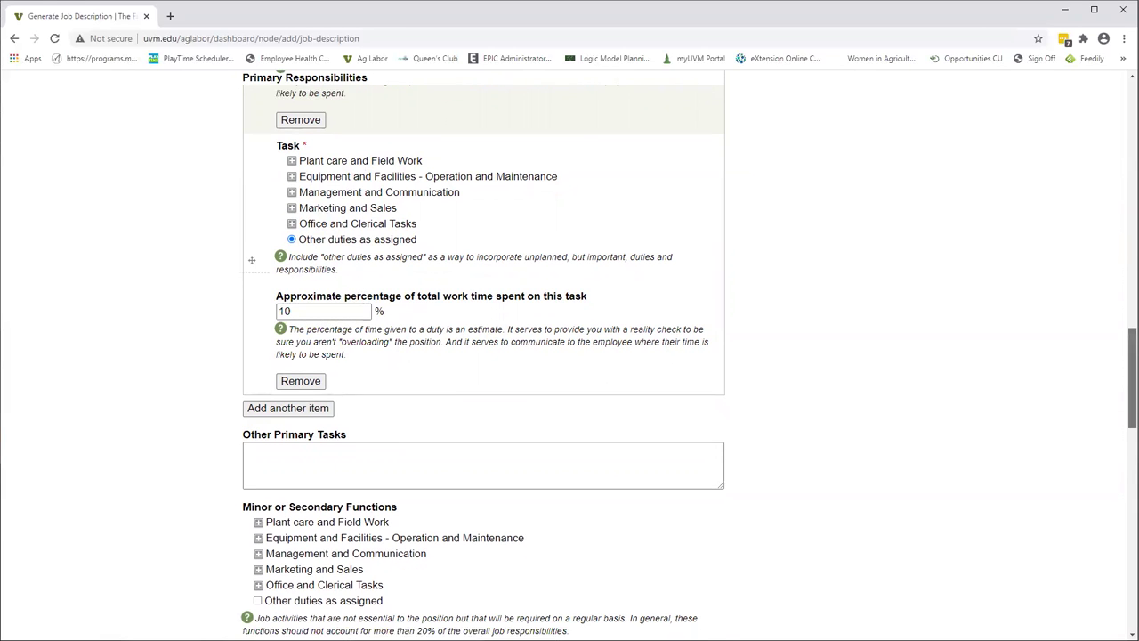
left_click(295, 202)
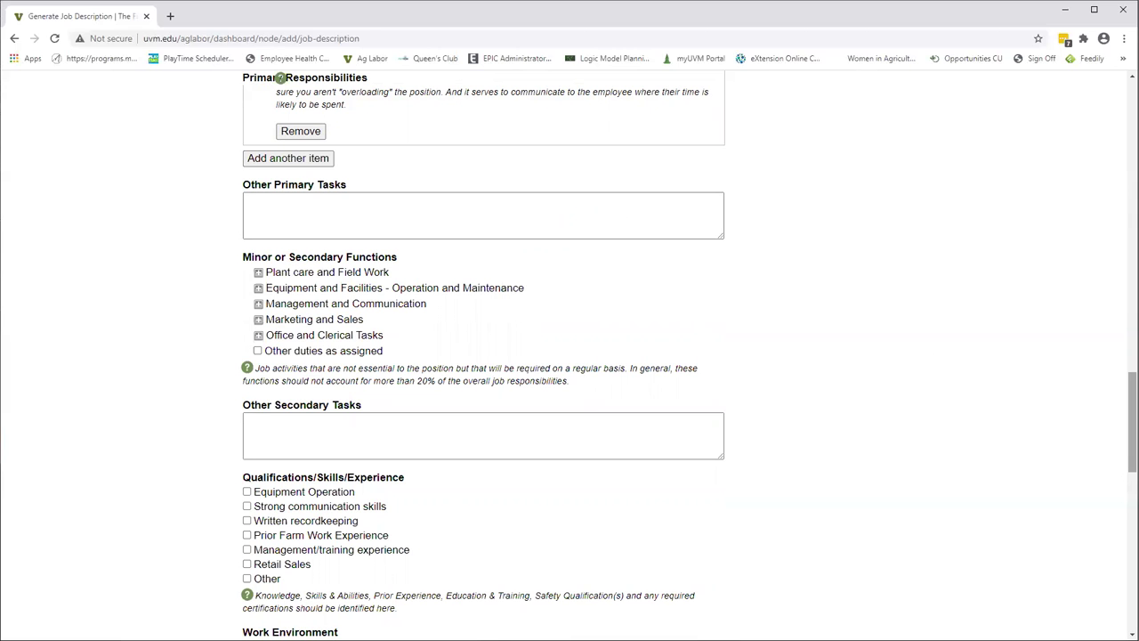
Step: Choose "Set up and operate irrigation ditches" under Equipment and Facilities as a minor or secondary function
left_click_drag(1133, 418, 1132, 447)
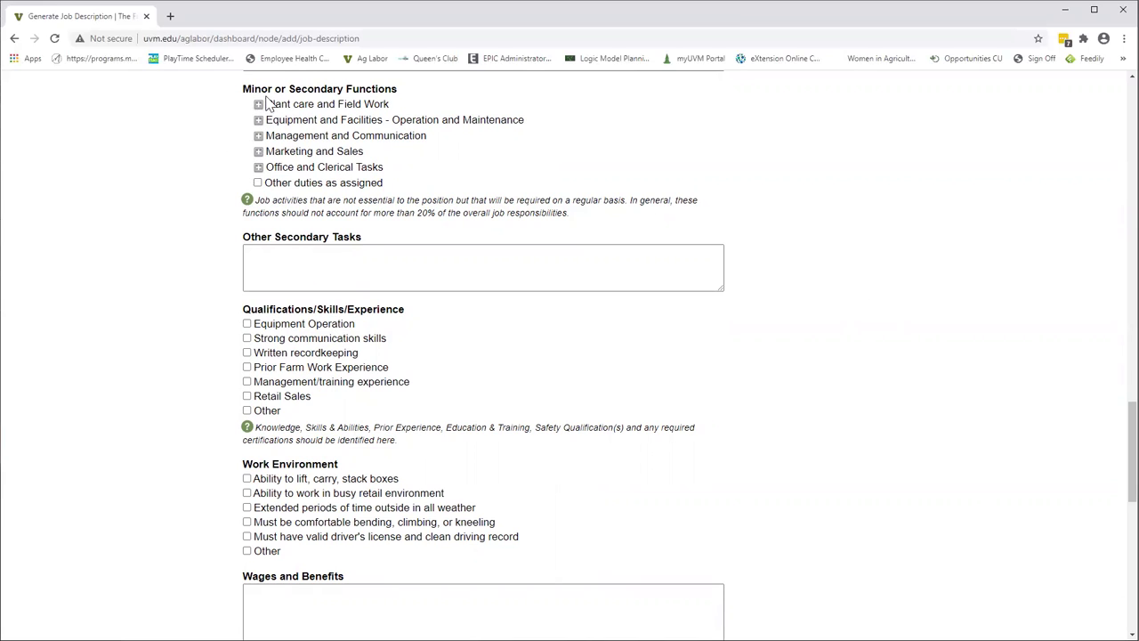
left_click(258, 137)
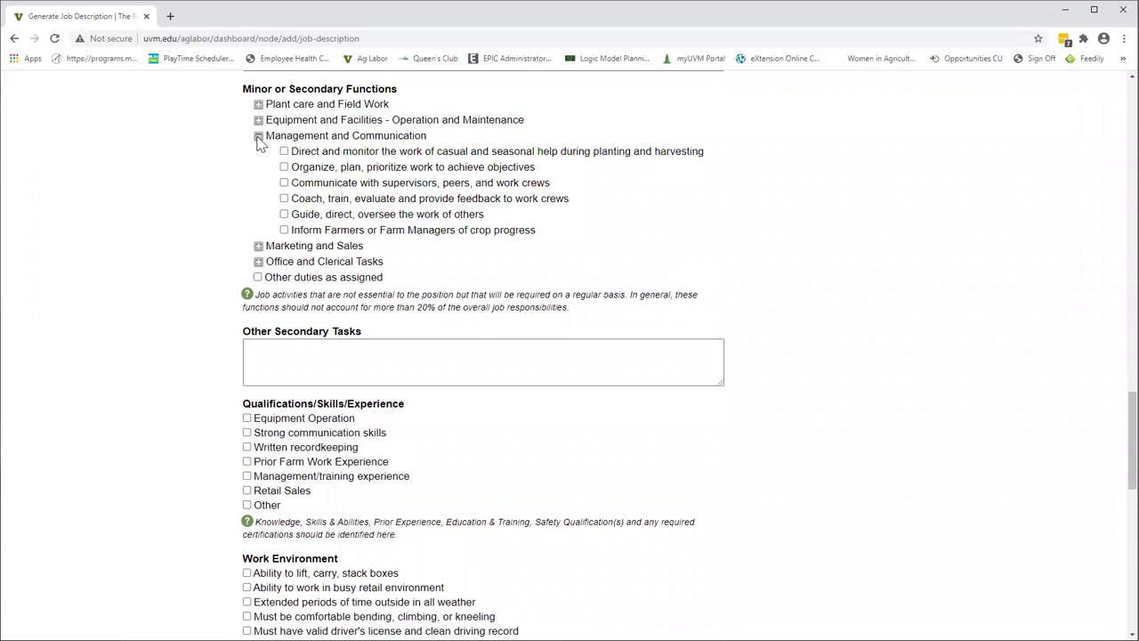
left_click(258, 138)
left_click(258, 105)
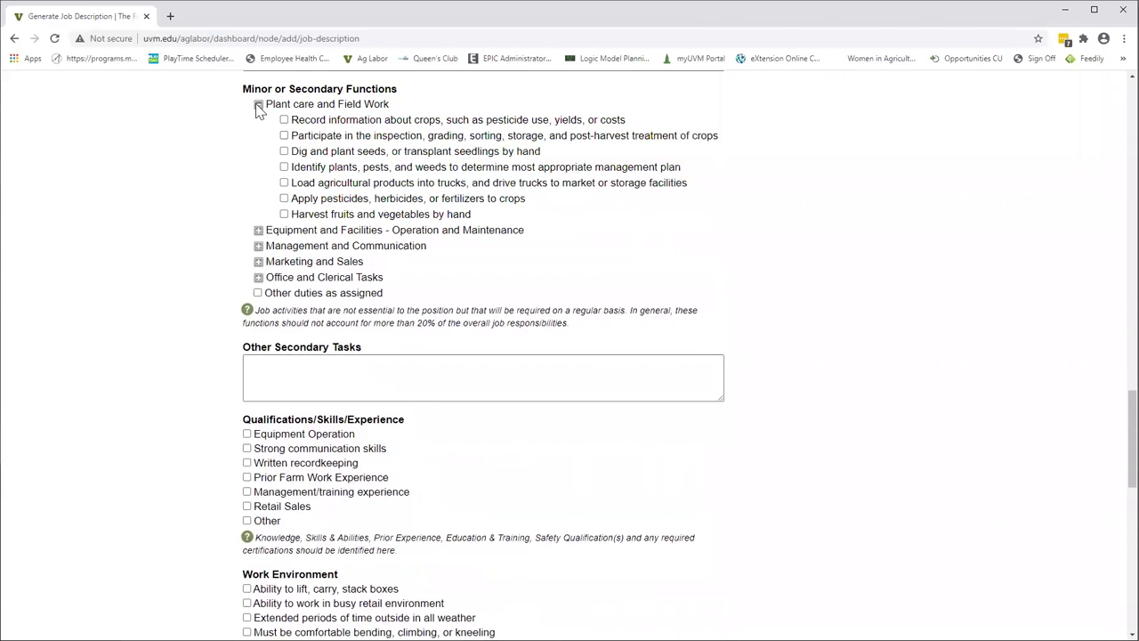
left_click(258, 105)
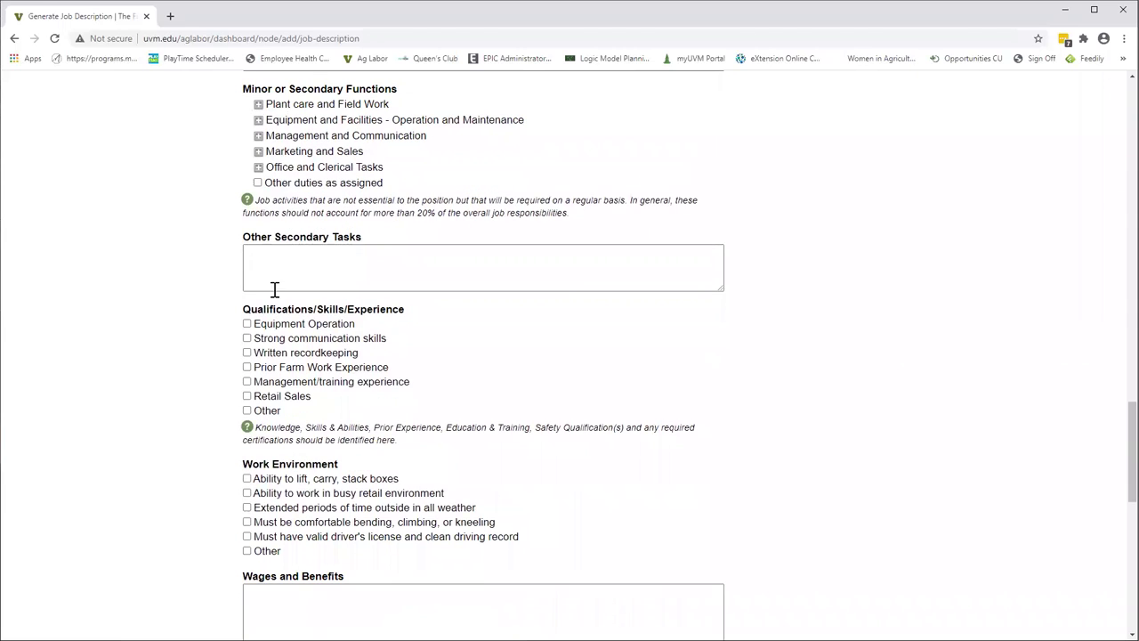
left_click(258, 120)
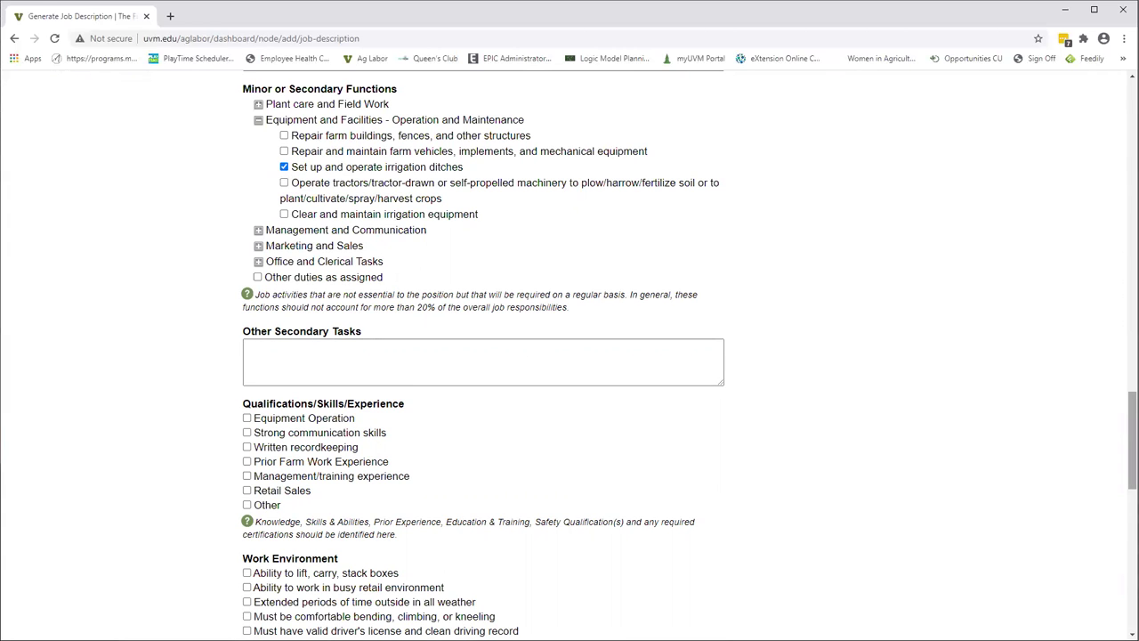
Step: Select "Strong communication skills" and "Prior Farm Work Experience" as the required qualifications, skills and experience
scroll(483, 356, "down", 1)
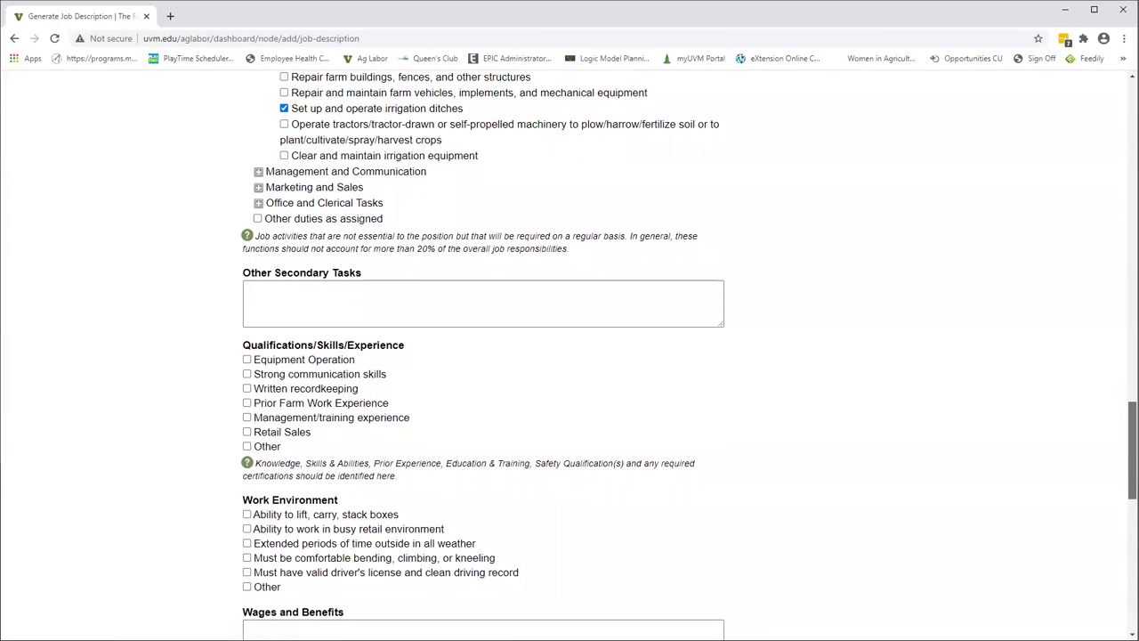
scroll(482, 356, "down", 1)
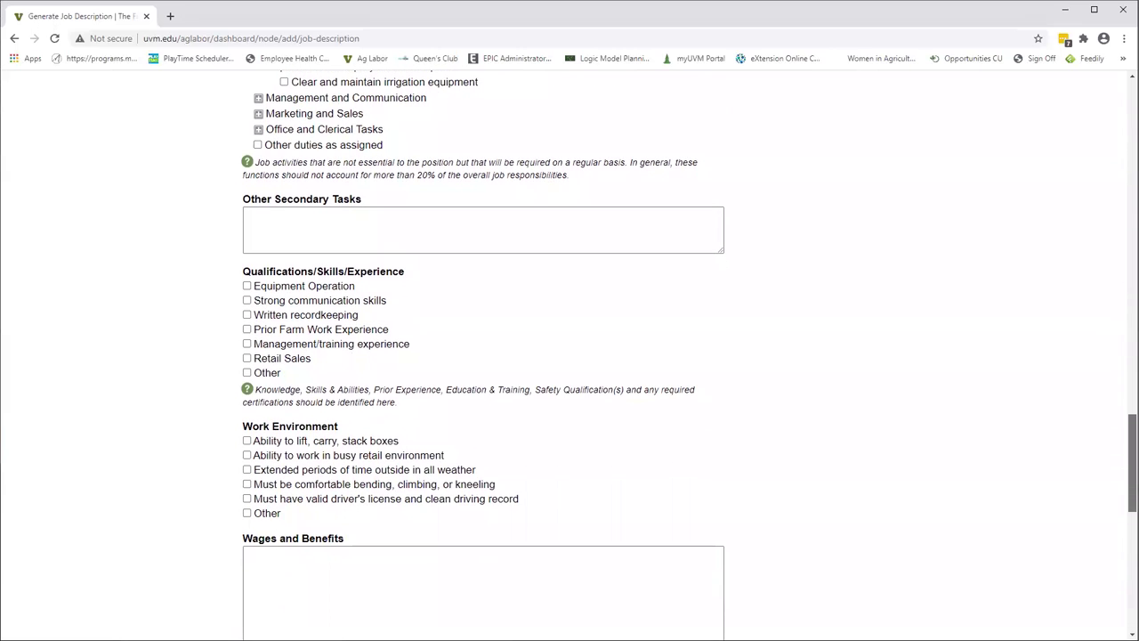
scroll(482, 356, "down", 1)
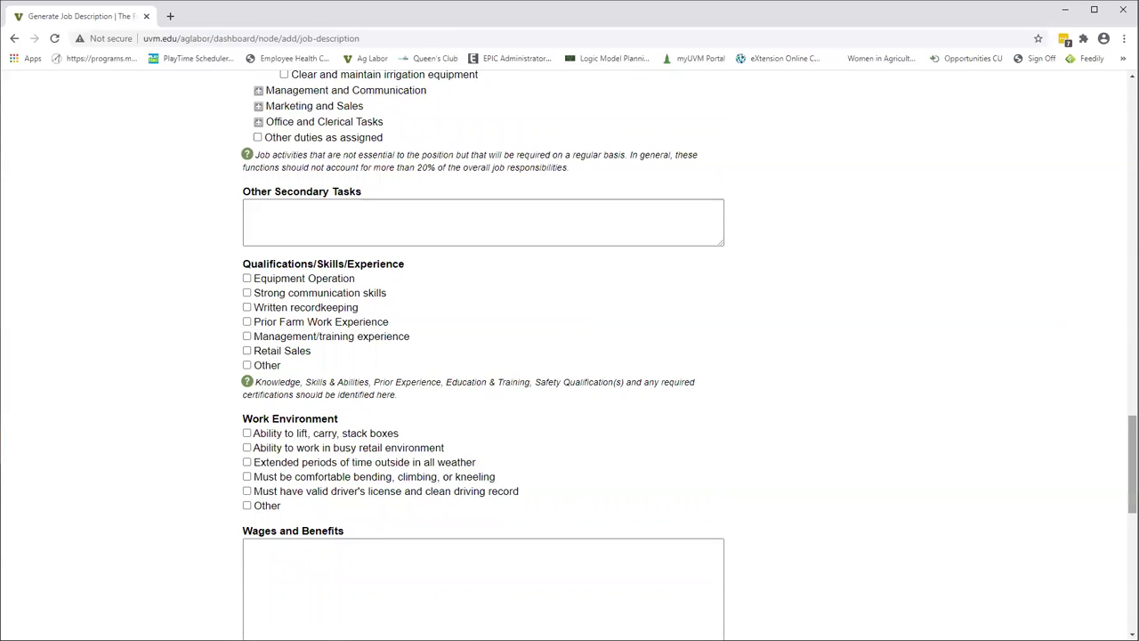
left_click_drag(1133, 464, 1133, 494)
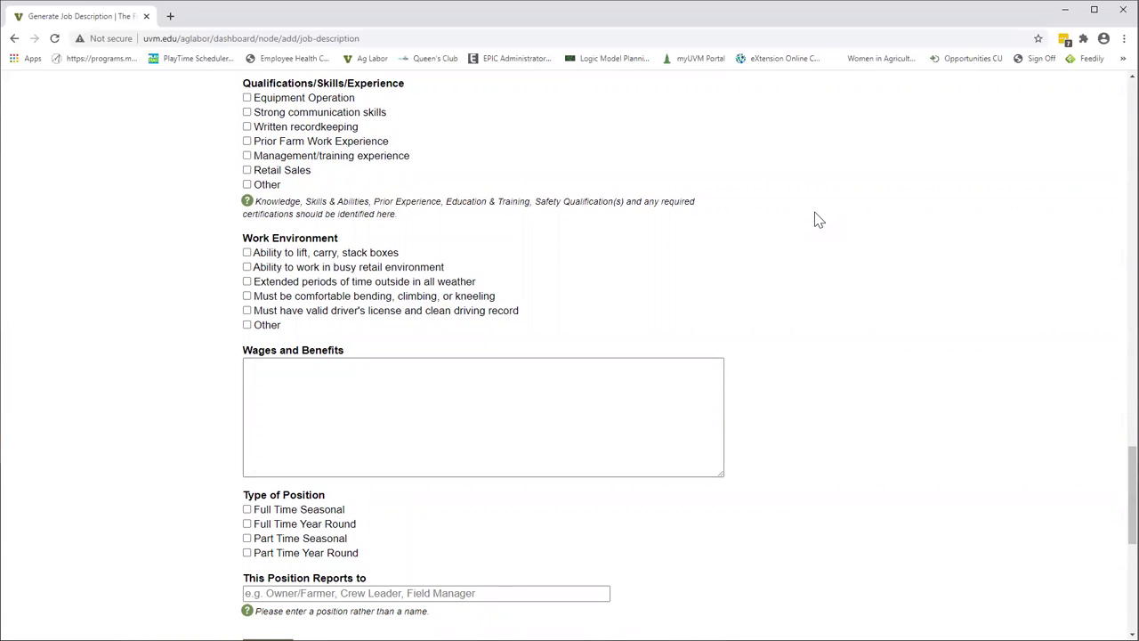
left_click(248, 114)
left_click(248, 142)
Step: Select work environment items "Ability to lift, carry, stack boxes" and "Extended periods of time outside in all weather", and enter wages of $14.00/hour
left_click(247, 253)
left_click(248, 282)
scroll(1133, 495, "down", 3)
scroll(570, 356, "up", 1)
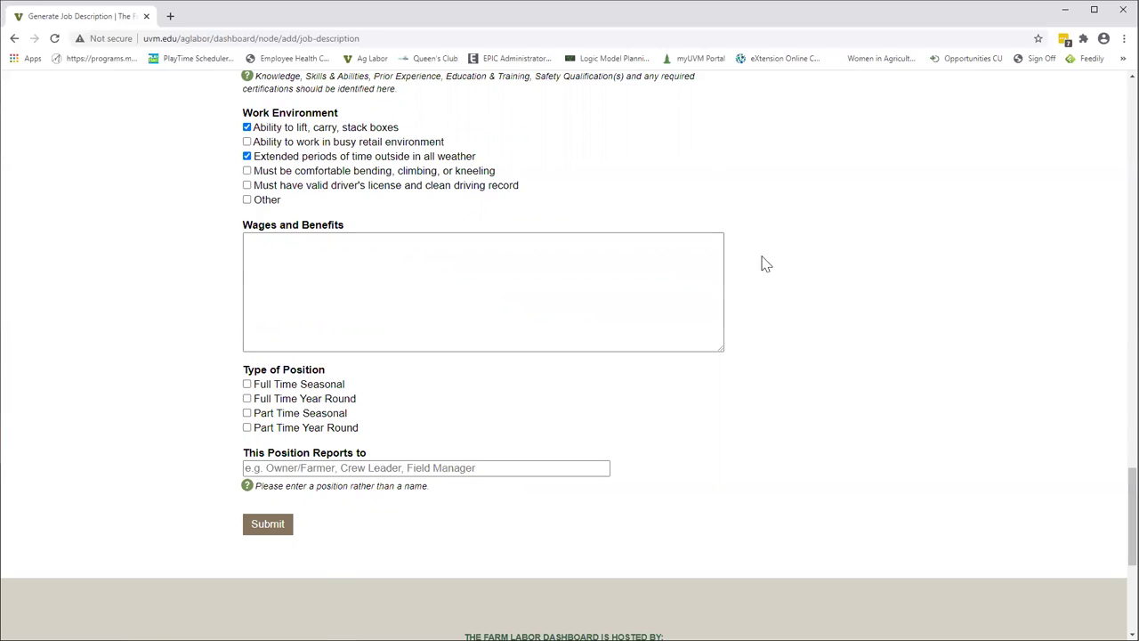
left_click(267, 248)
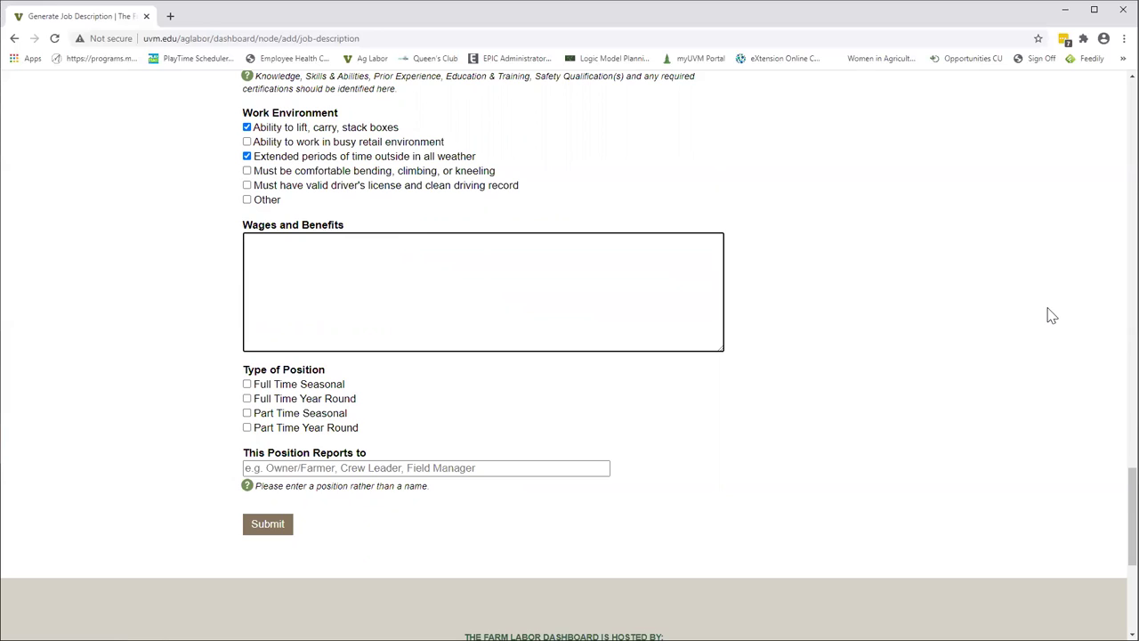
type("$14.00 /hour")
Step: Set the position type to Full Time Seasonal and Part Time Seasonal, reporting to "Farm owner", and submit the form
scroll(1132, 516, "down", 1)
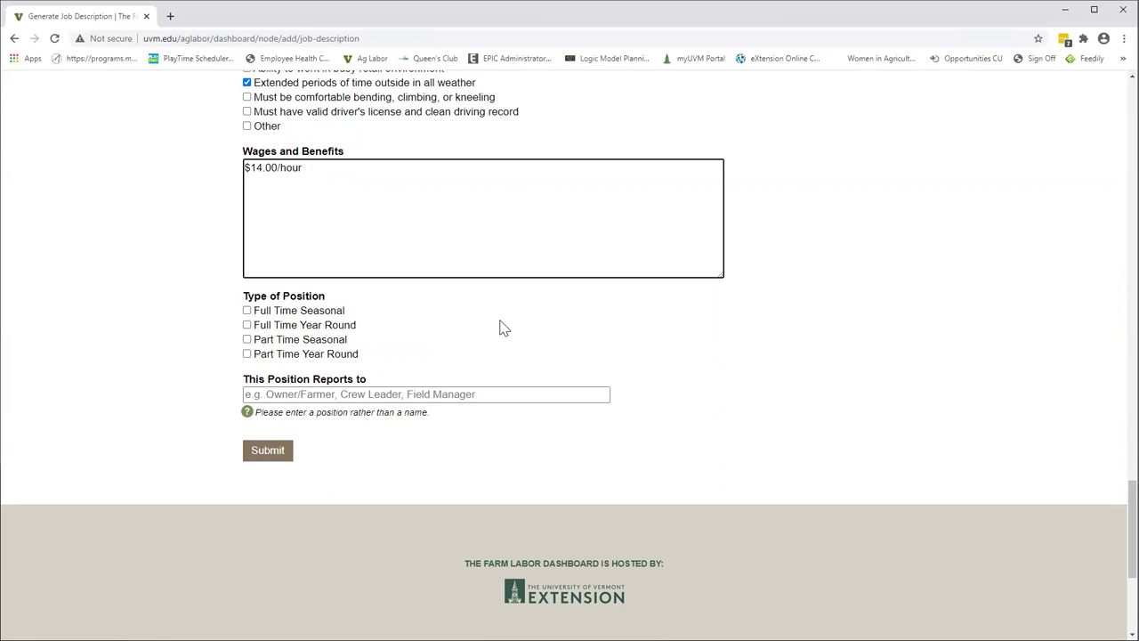
left_click(246, 310)
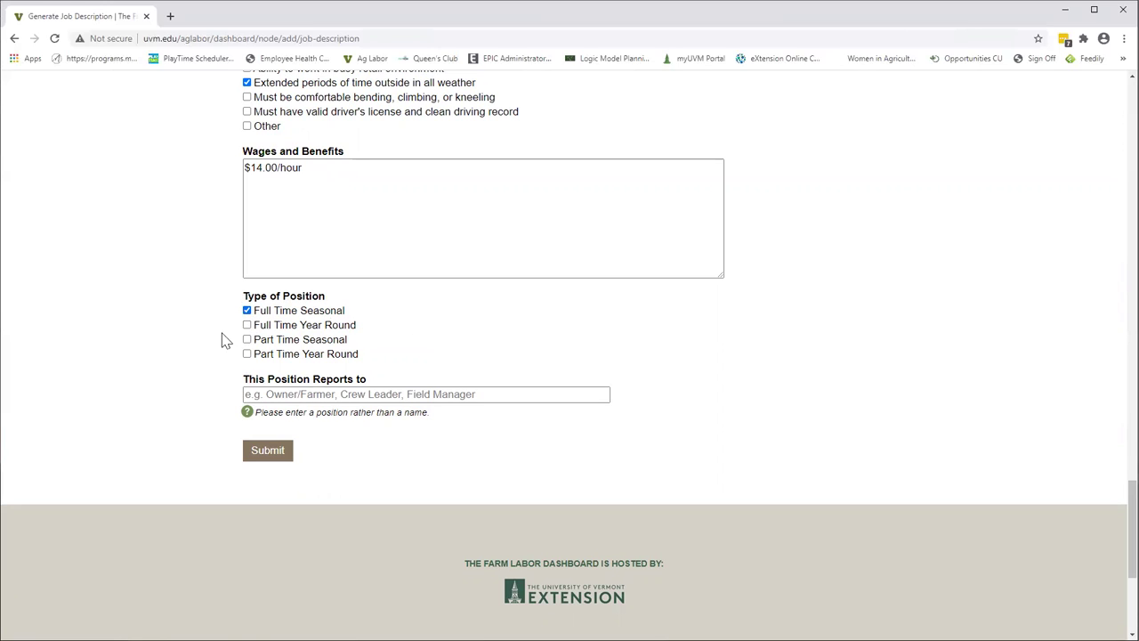
left_click(247, 339)
left_click(326, 397)
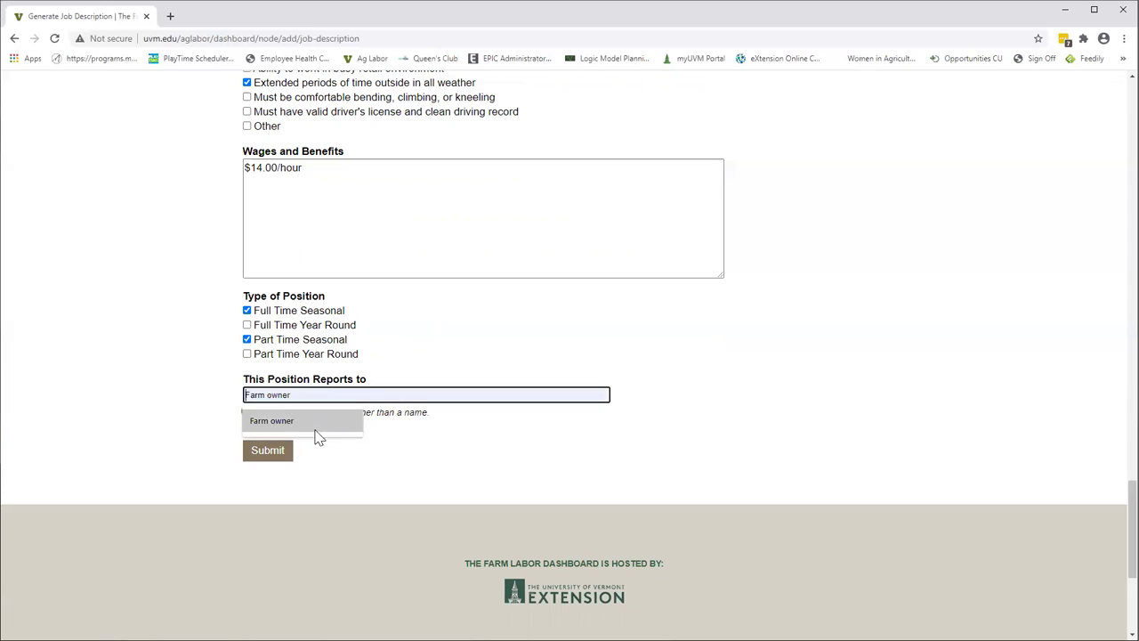
left_click(276, 424)
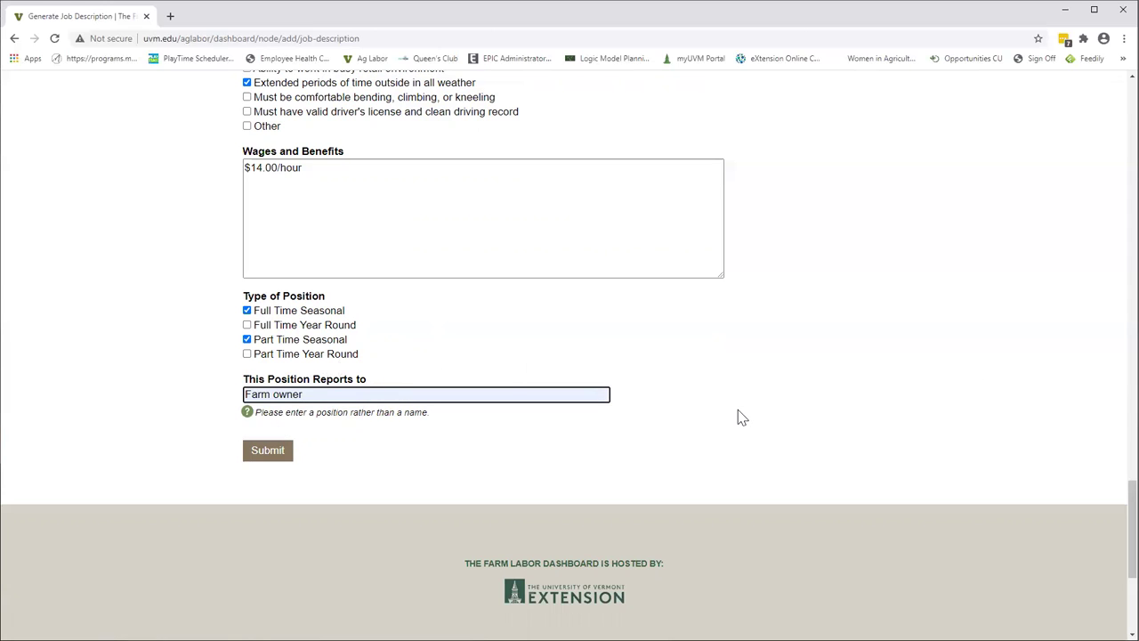
left_click(279, 453)
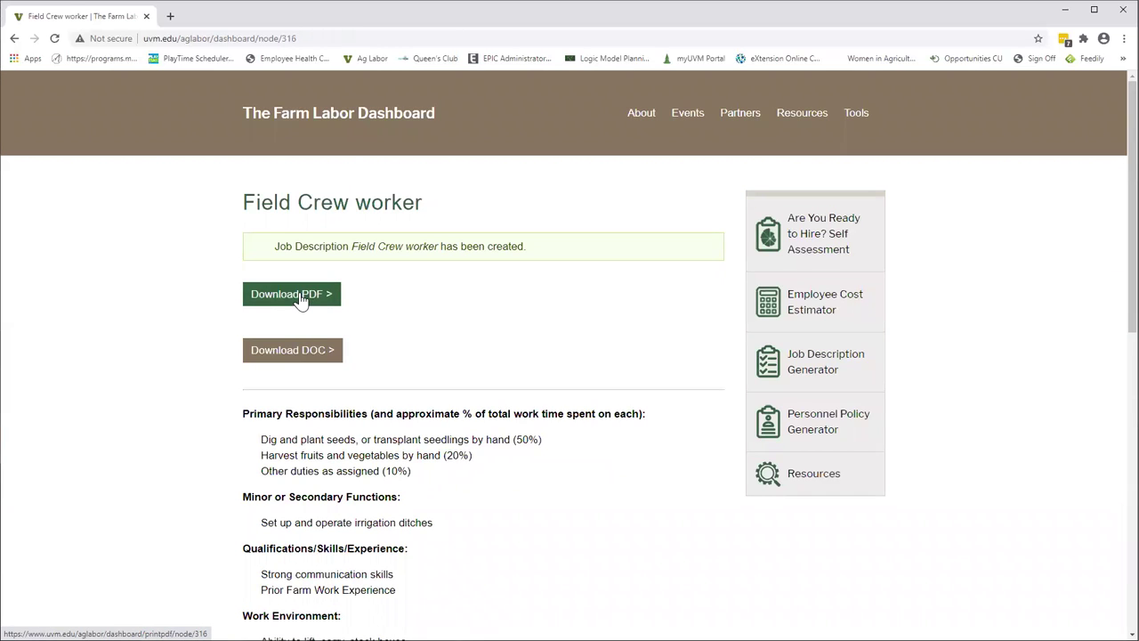
Step: Download the Field Crew worker job description as a PDF, and try the DOC download
left_click(301, 301)
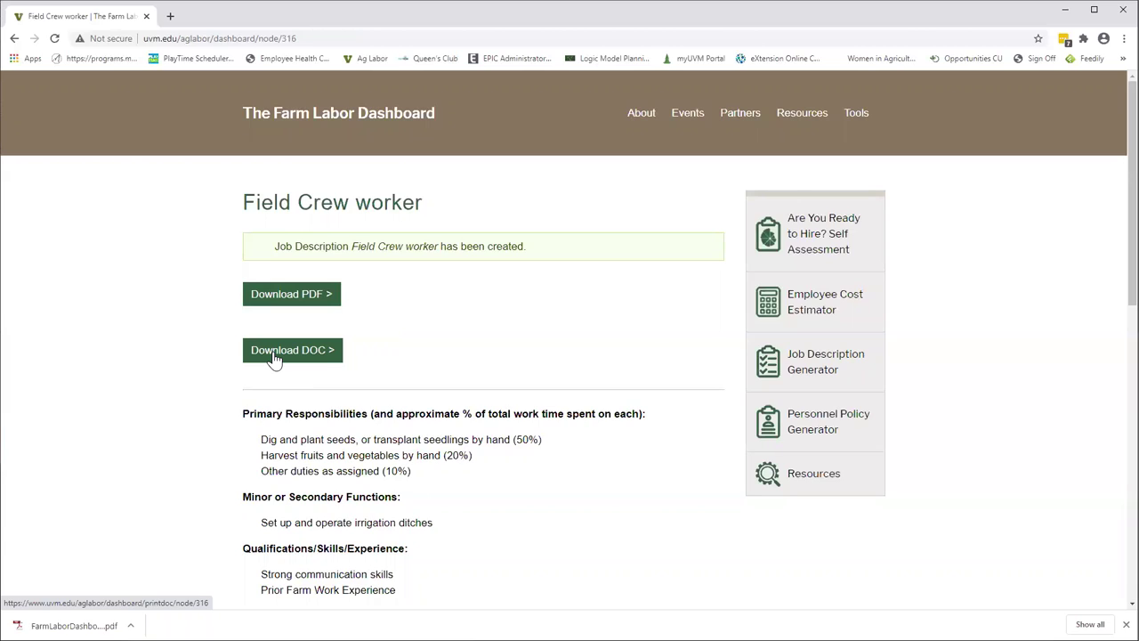
left_click(274, 356)
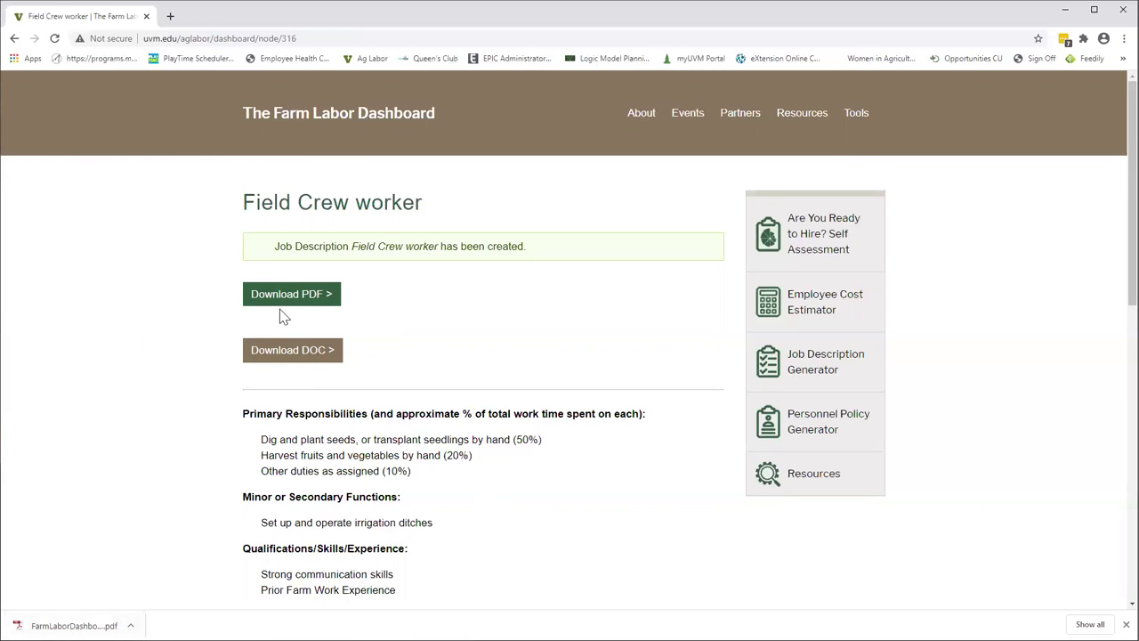
left_click(286, 352)
Step: Review all sections of the generated Field Crew worker job description on its page and in the downloaded PDF
scroll(570, 340, "down", 1)
scroll(569, 340, "down", 2)
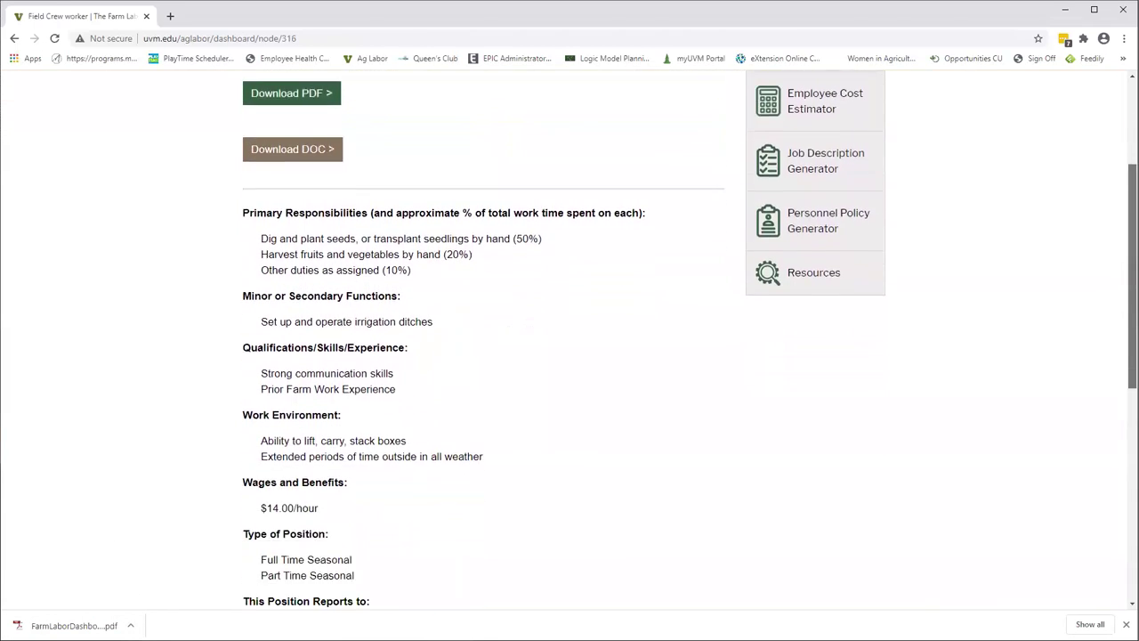
scroll(570, 340, "down", 1)
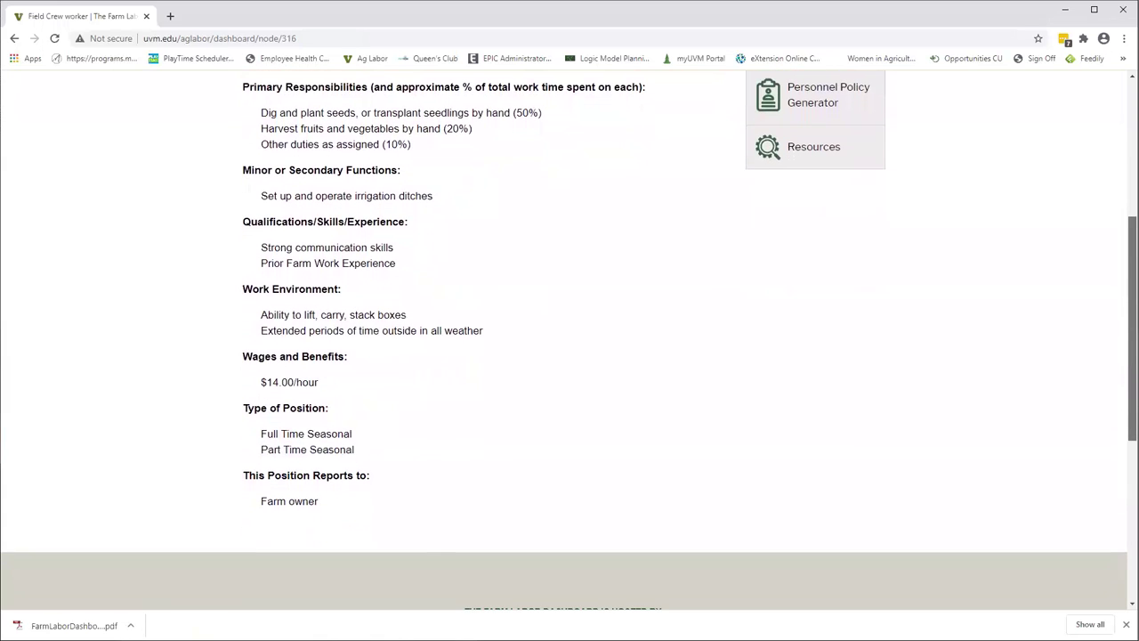
scroll(569, 340, "up", 3)
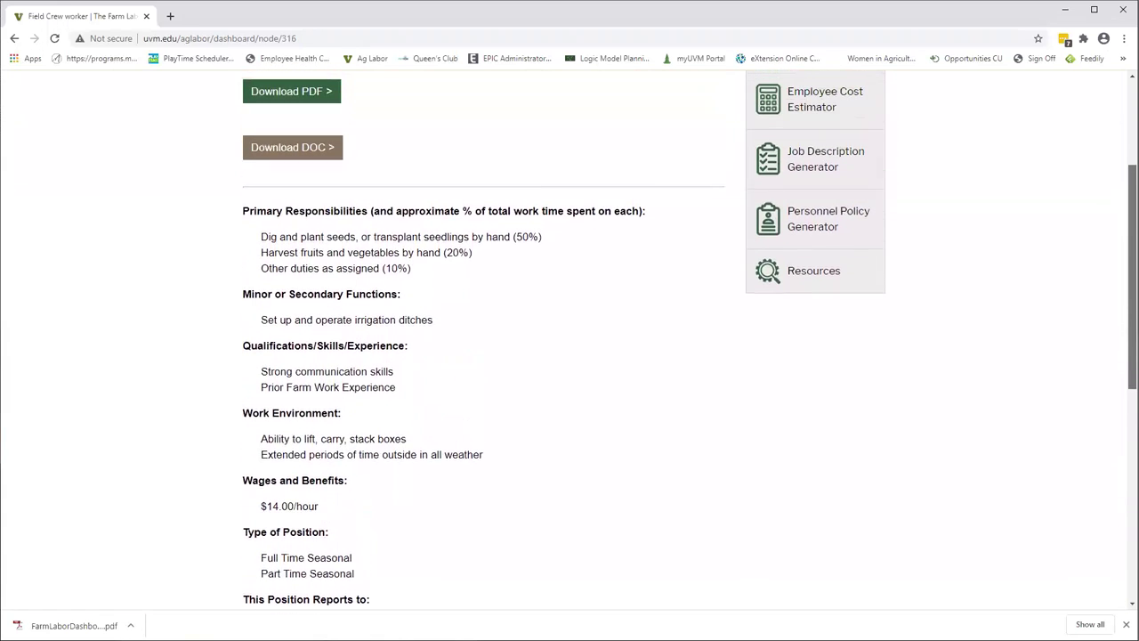
scroll(569, 340, "up", 2)
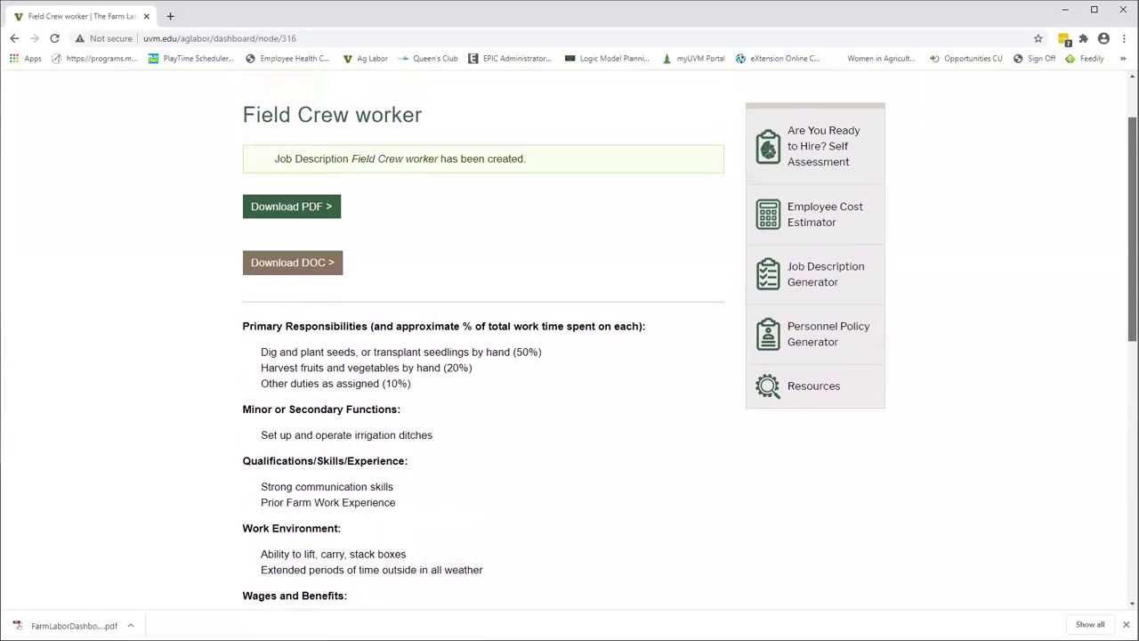
scroll(569, 340, "down", 2)
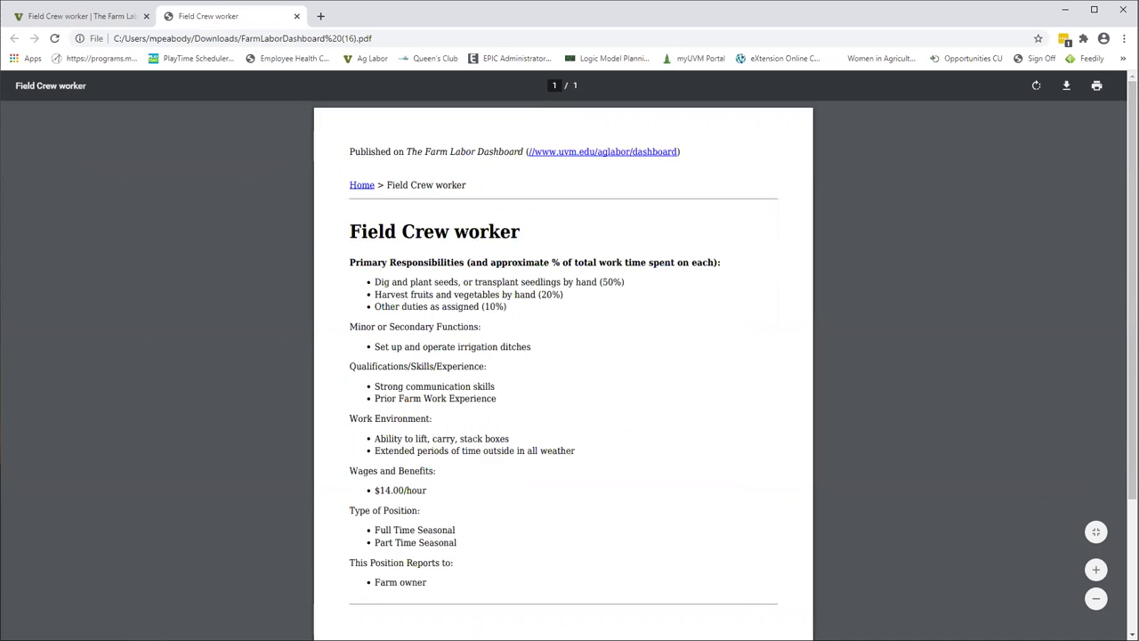
scroll(563, 356, "down", 1)
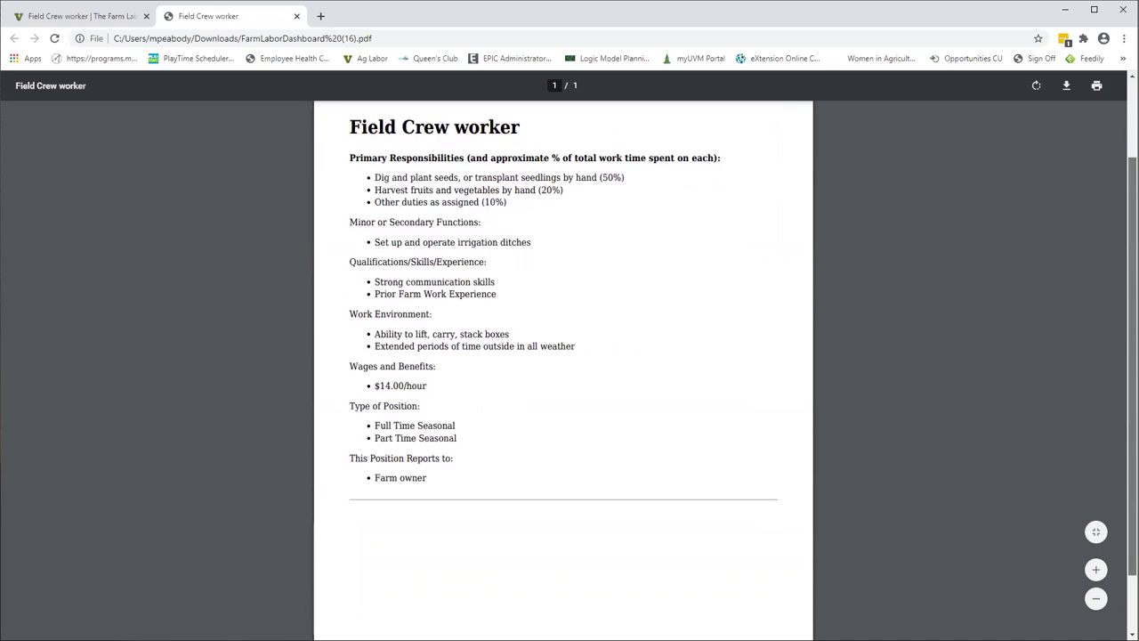
scroll(1101, 246, "up", 1)
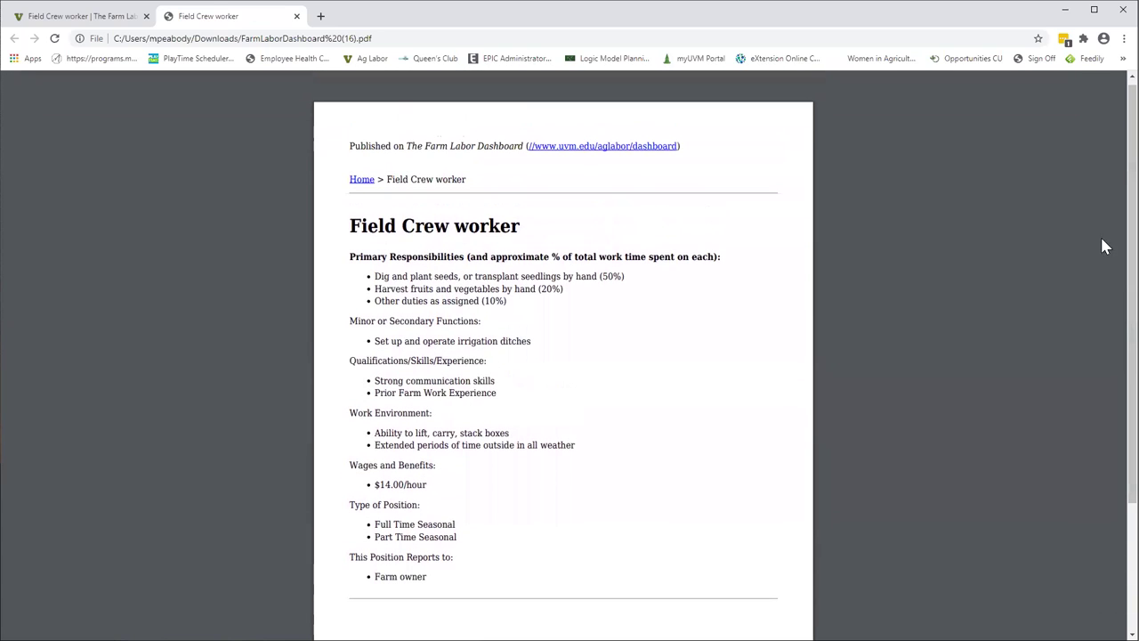